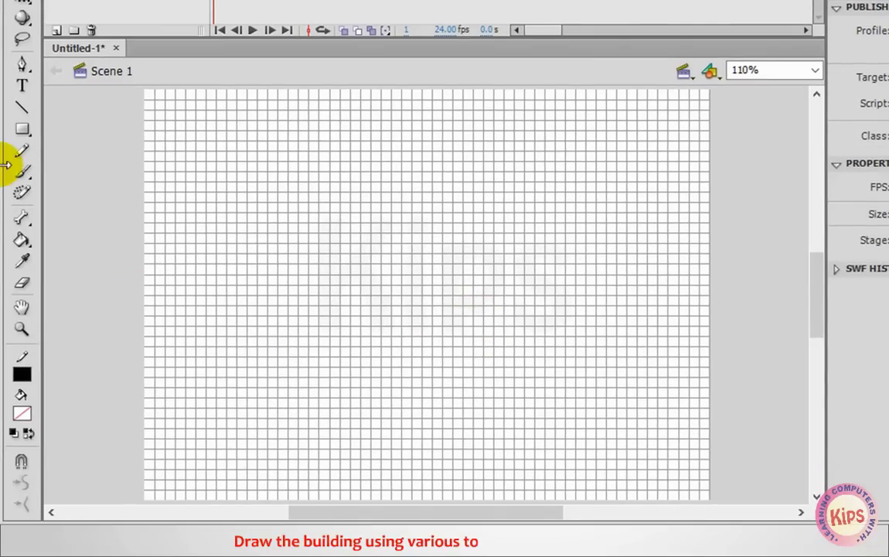
# Draw rectangles for the building body, top and base strips, central tower, two steps and a left-wing window.
pyautogui.click(22, 130)
pyautogui.moveTo(165, 265); pyautogui.dragTo(688, 395)
pyautogui.moveTo(165, 246); pyautogui.dragTo(688, 264)
pyautogui.moveTo(154, 397); pyautogui.dragTo(698, 418)
pyautogui.moveTo(360, 213); pyautogui.dragTo(493, 410)
pyautogui.moveTo(350, 409); pyautogui.dragTo(503, 418)
pyautogui.moveTo(515, 426); pyautogui.dragTo(341, 418)
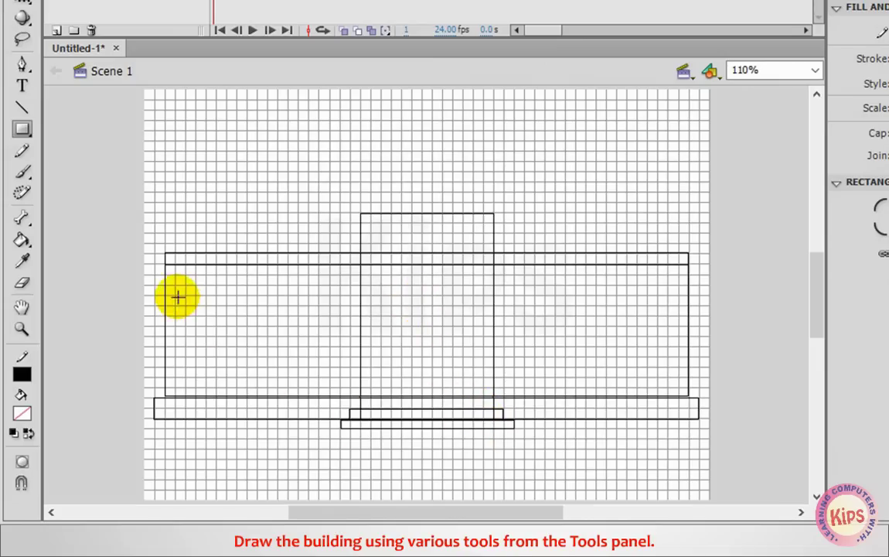
pyautogui.moveTo(176, 286); pyautogui.dragTo(217, 314)
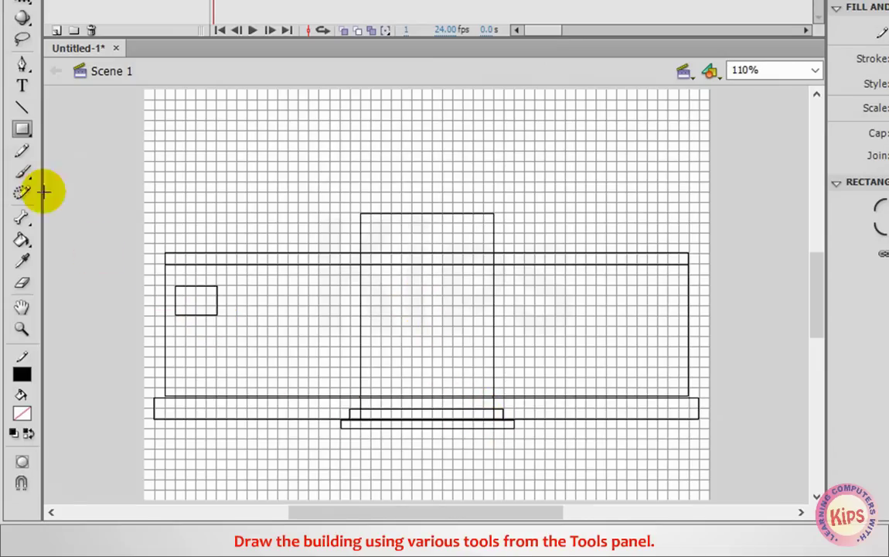
# Divide the window into panes and copy it into rows of windows on both wings.
pyautogui.click(22, 108)
pyautogui.moveTo(194, 286)
pyautogui.mouseDown()
pyautogui.moveTo(194, 314)
pyautogui.moveTo(214, 300)
pyautogui.moveTo(325, 309)
pyautogui.moveTo(169, 320)
pyautogui.mouseUp()
pyautogui.press('v')
pyautogui.doubleClick(198, 306)
pyautogui.moveTo(317, 307); pyautogui.dragTo(302, 365)
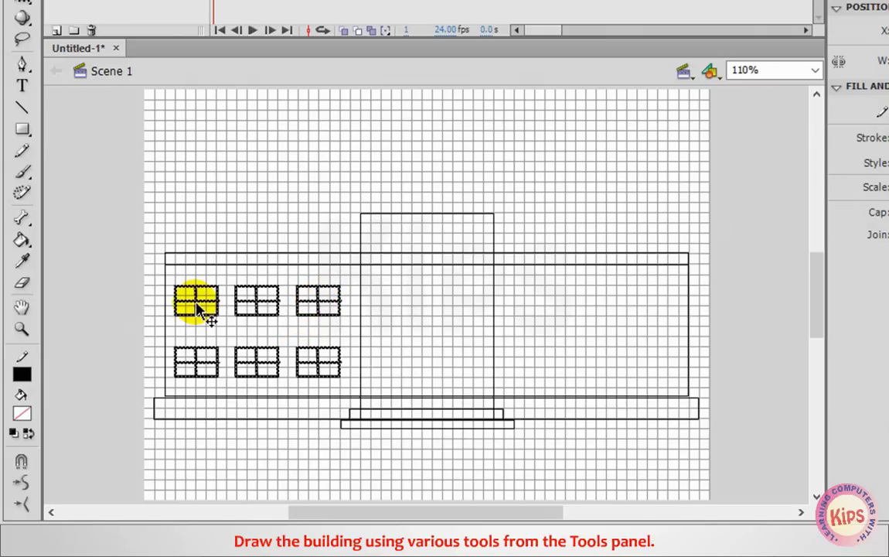
pyautogui.moveTo(198, 309); pyautogui.dragTo(541, 324)
# Draw the pointed roof over the tower, the door's dividing line and the clock circle.
pyautogui.moveTo(542, 324); pyautogui.dragTo(542, 324)
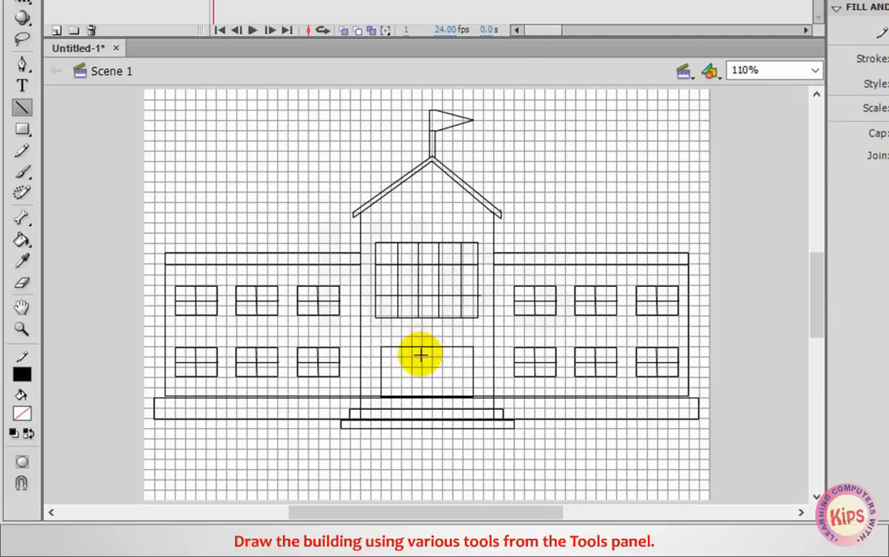
pyautogui.moveTo(423, 351); pyautogui.dragTo(422, 396)
pyautogui.press('o')
pyautogui.moveTo(412, 188); pyautogui.dragTo(434, 217)
pyautogui.press('v')
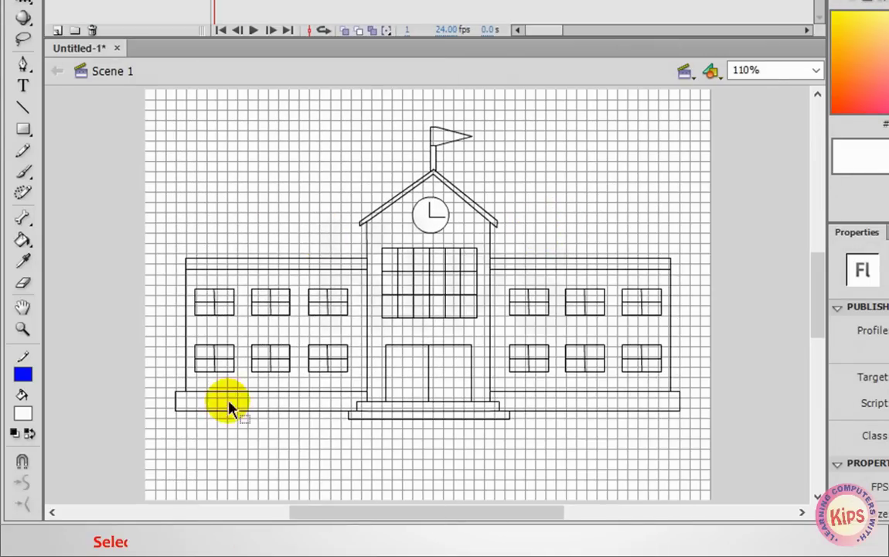
# Fill the left and right wings orange with the Paint Bucket.
pyautogui.click(26, 414)
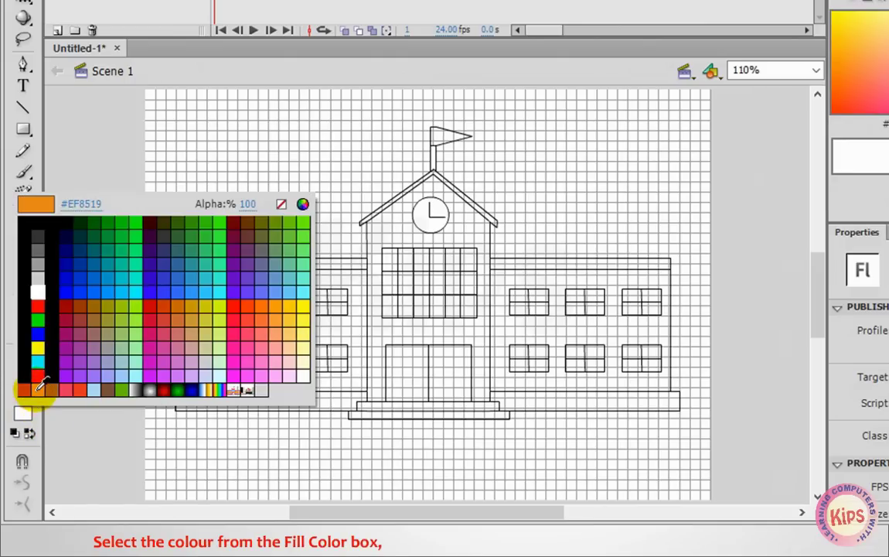
pyautogui.click(37, 391)
pyautogui.click(29, 241)
pyautogui.moveTo(30, 241); pyautogui.dragTo(168, 233)
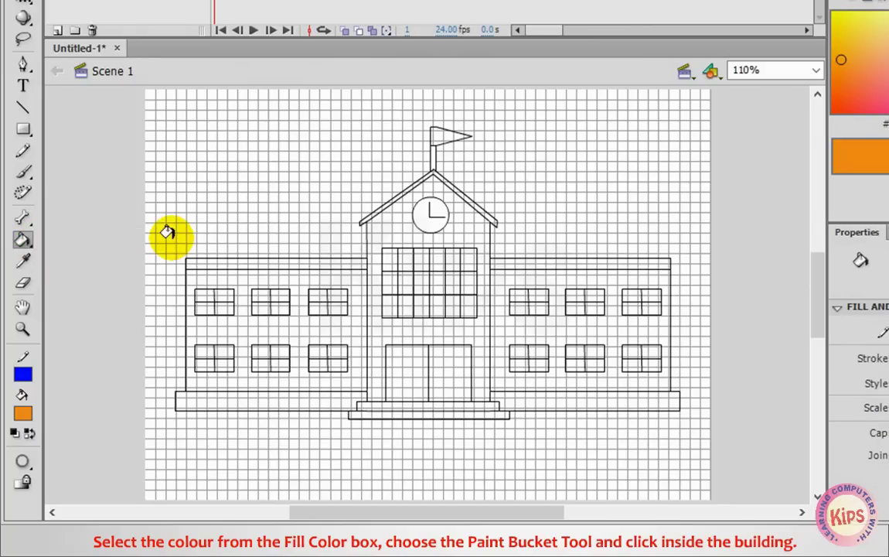
pyautogui.click(257, 274)
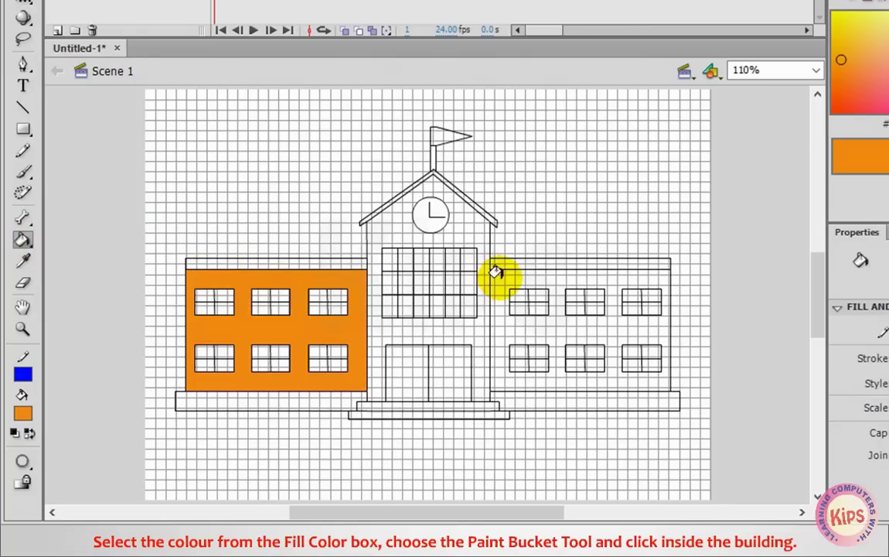
pyautogui.click(497, 276)
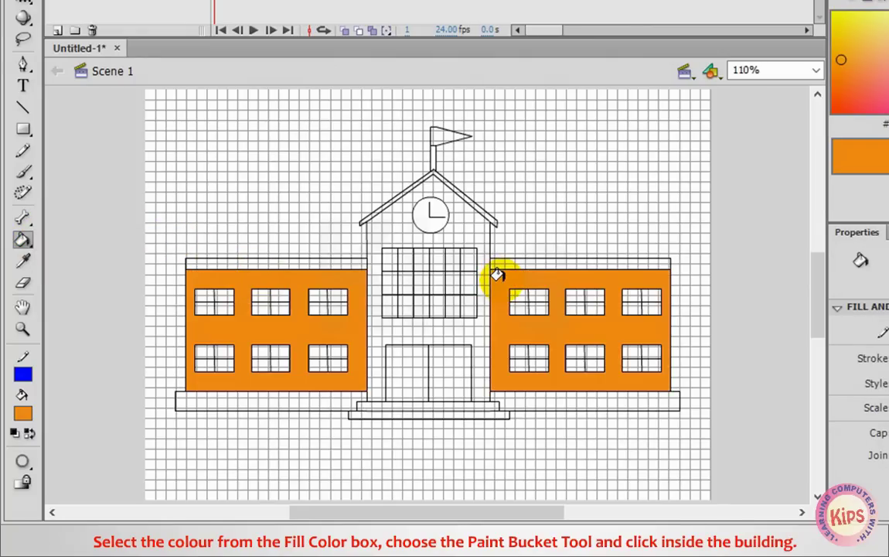
# Fill both wings' top and base strips mauve.
pyautogui.click(25, 412)
pyautogui.click(49, 389)
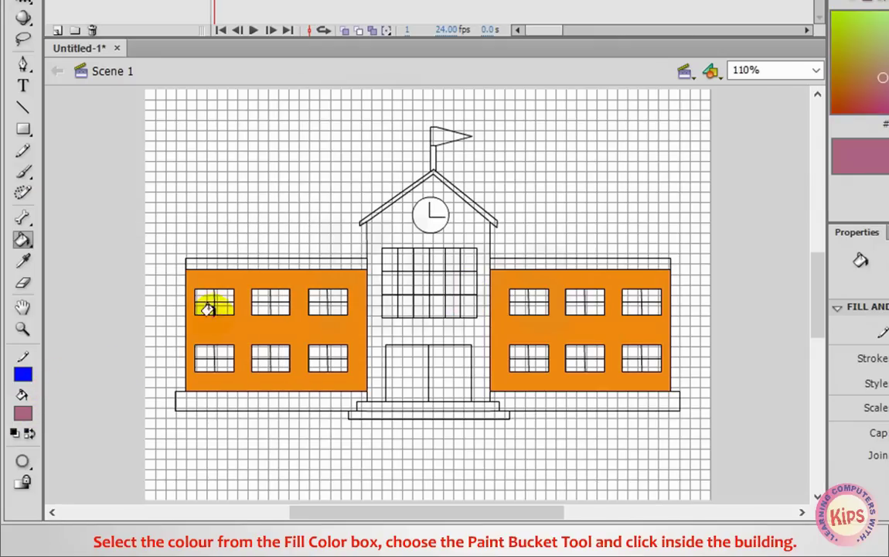
pyautogui.click(240, 259)
pyautogui.click(502, 258)
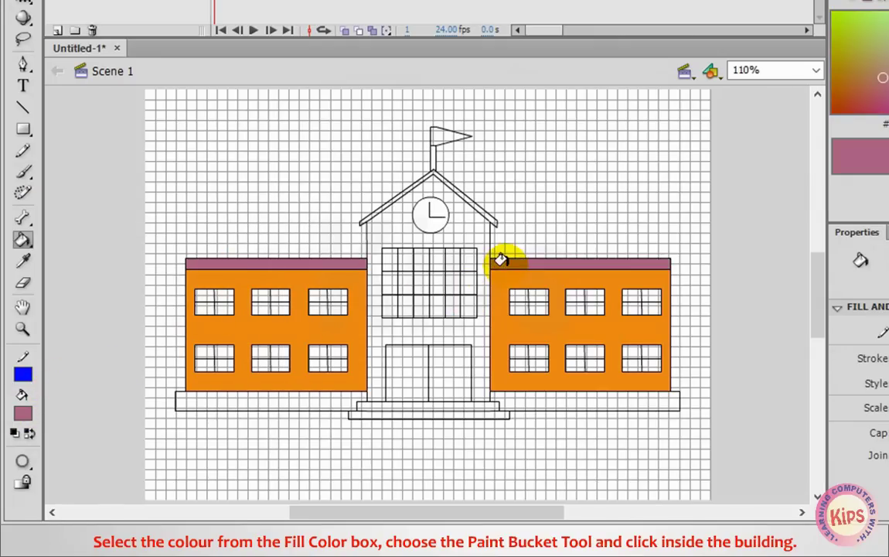
pyautogui.click(528, 396)
pyautogui.click(312, 402)
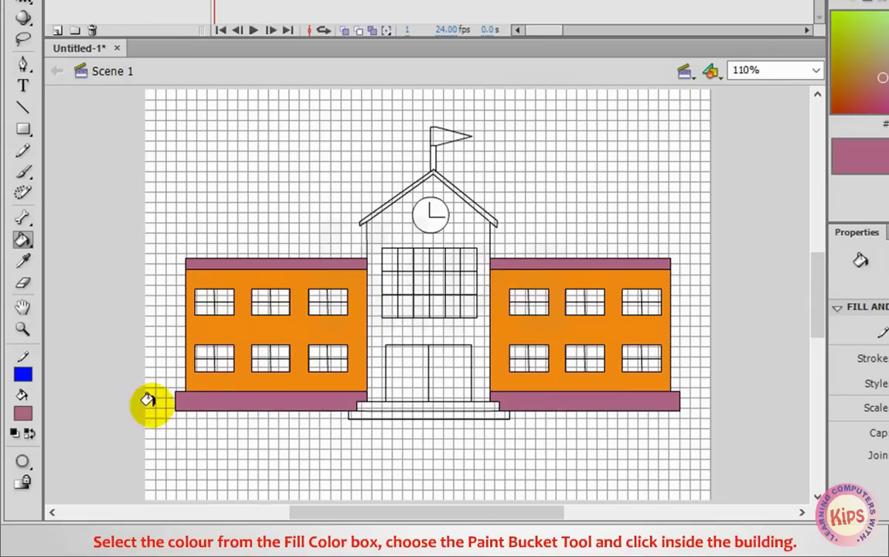
# Fill the central tower pink.
pyautogui.click(26, 418)
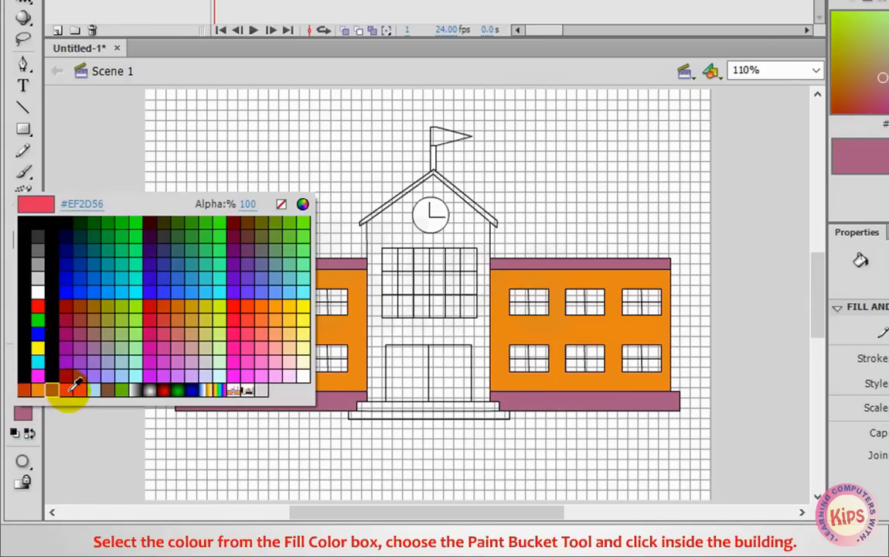
pyautogui.click(75, 386)
pyautogui.click(369, 229)
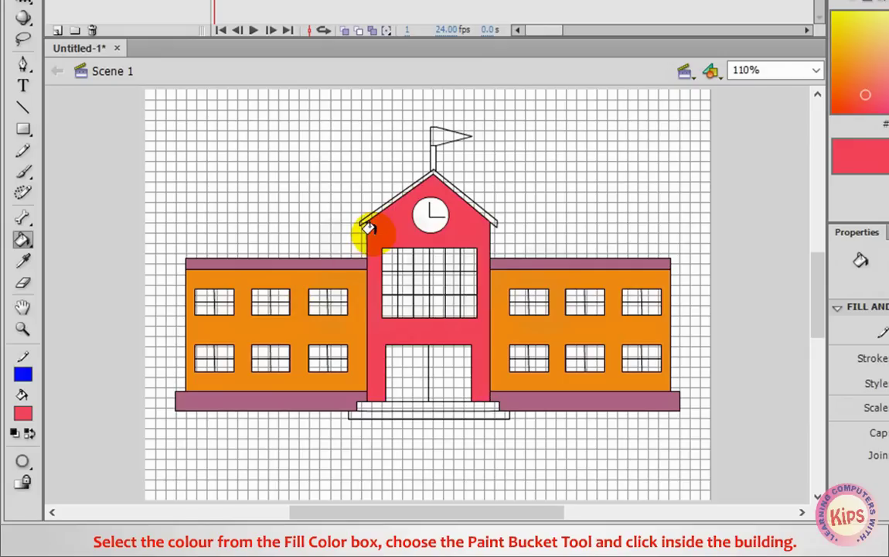
# Fill the upper and lower entrance steps brown.
pyautogui.click(23, 414)
pyautogui.click(103, 387)
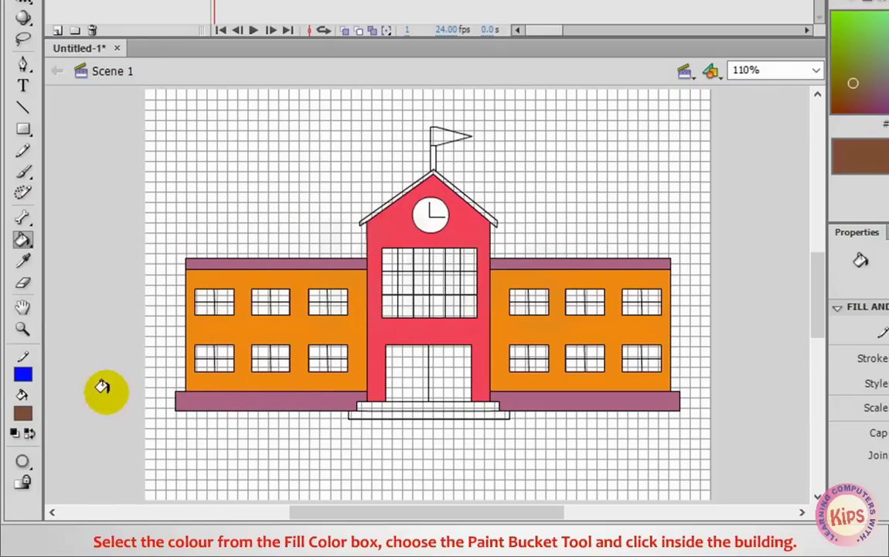
pyautogui.click(362, 405)
pyautogui.click(362, 413)
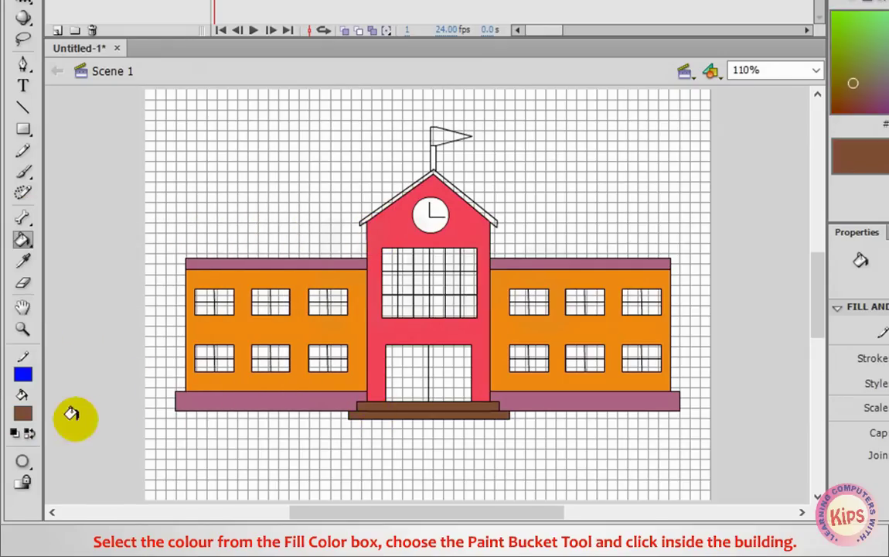
pyautogui.click(24, 414)
# Fill the roof green and all twelve wing windows light blue.
pyautogui.click(124, 385)
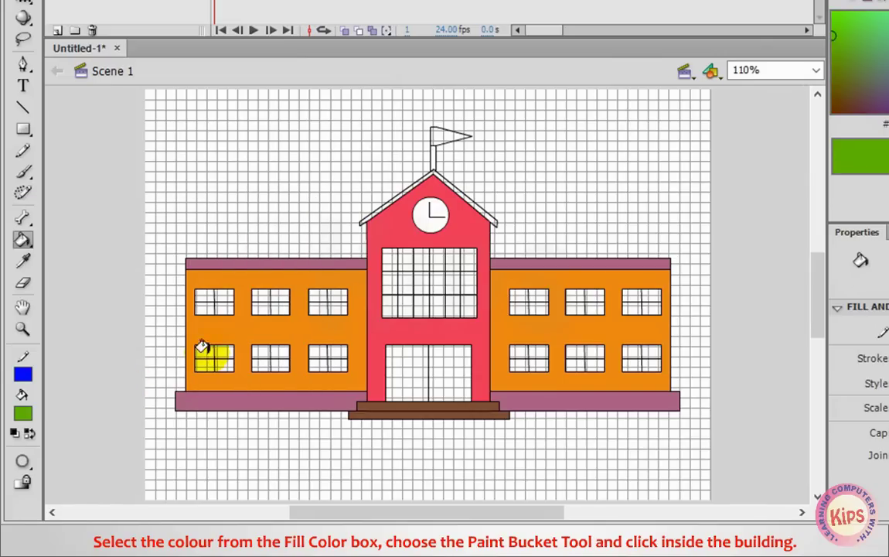
pyautogui.click(375, 203)
pyautogui.click(24, 412)
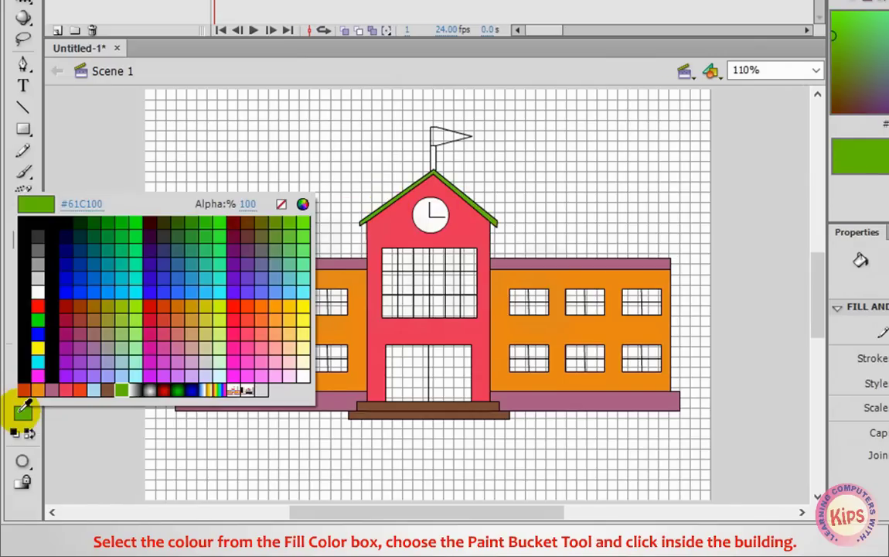
pyautogui.click(94, 388)
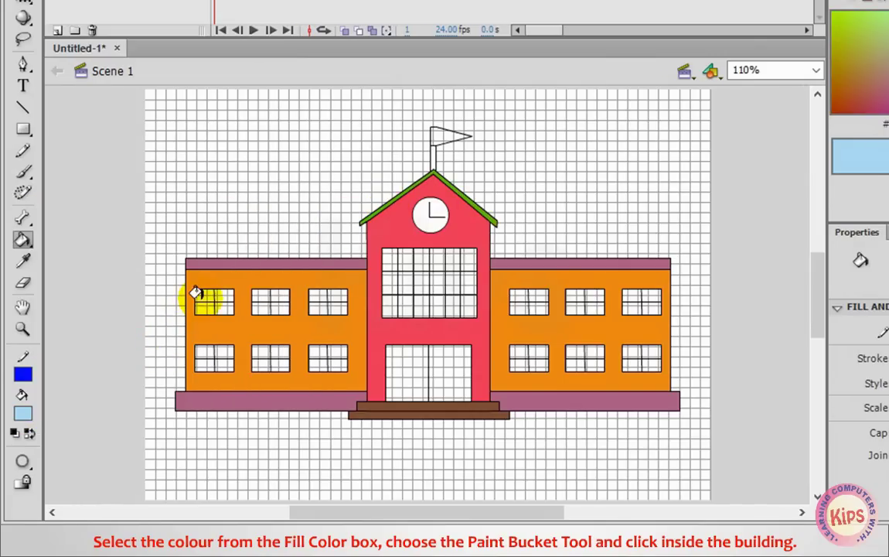
pyautogui.click(324, 293)
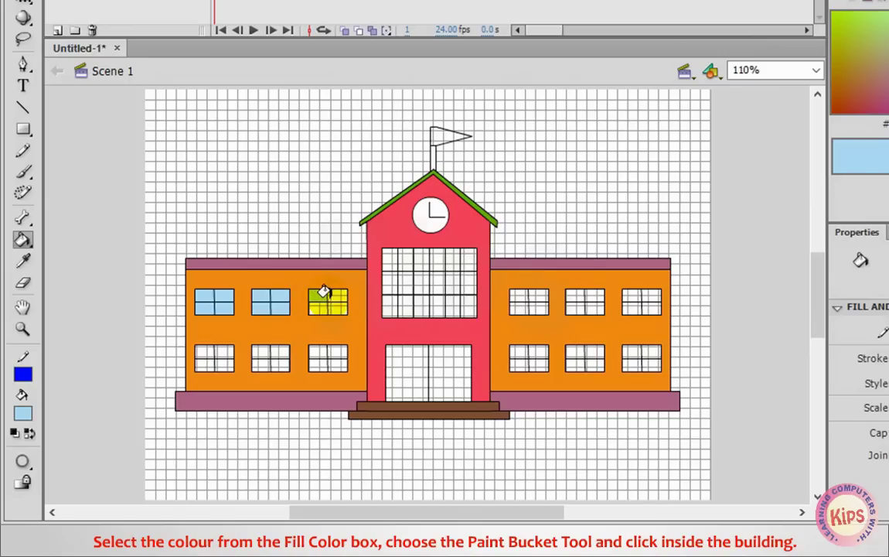
pyautogui.click(330, 348)
pyautogui.click(271, 349)
pyautogui.click(200, 349)
pyautogui.click(520, 293)
pyautogui.click(580, 292)
pyautogui.click(638, 293)
pyautogui.click(627, 343)
pyautogui.click(581, 352)
pyautogui.click(542, 348)
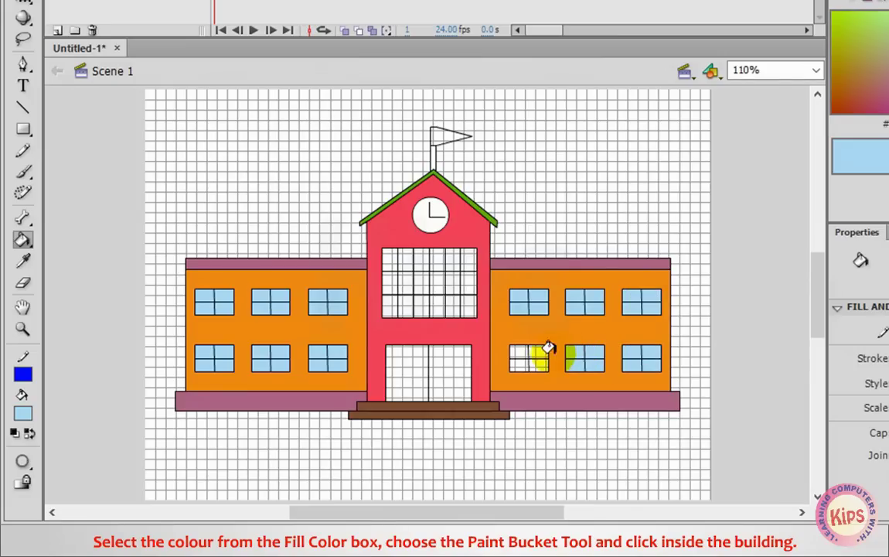
# Fill both door panels and the central window panes light blue.
pyautogui.click(467, 364)
pyautogui.click(407, 371)
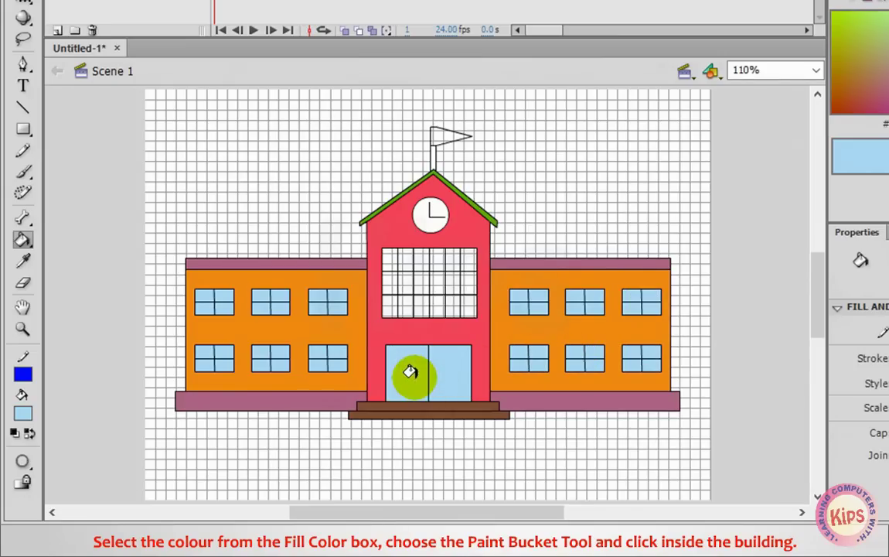
pyautogui.click(383, 258)
pyautogui.click(403, 284)
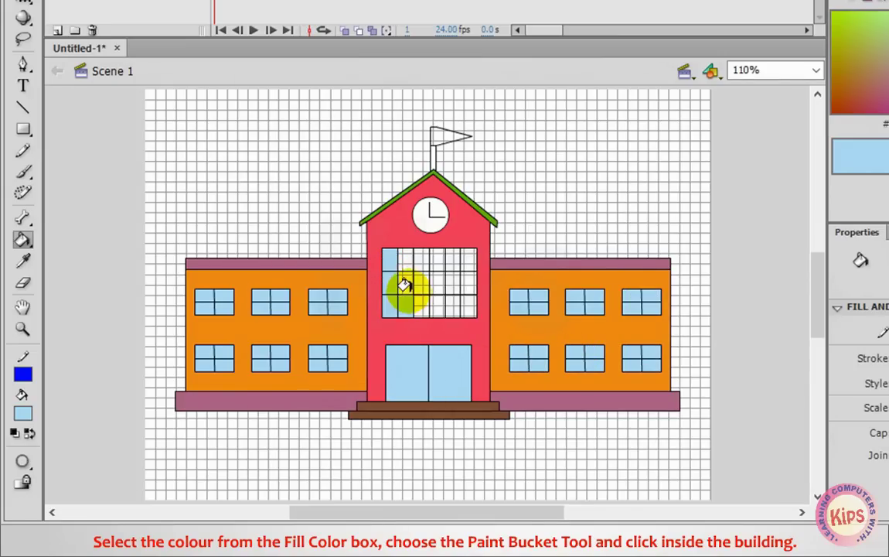
pyautogui.click(456, 279)
pyautogui.click(423, 301)
pyautogui.click(464, 300)
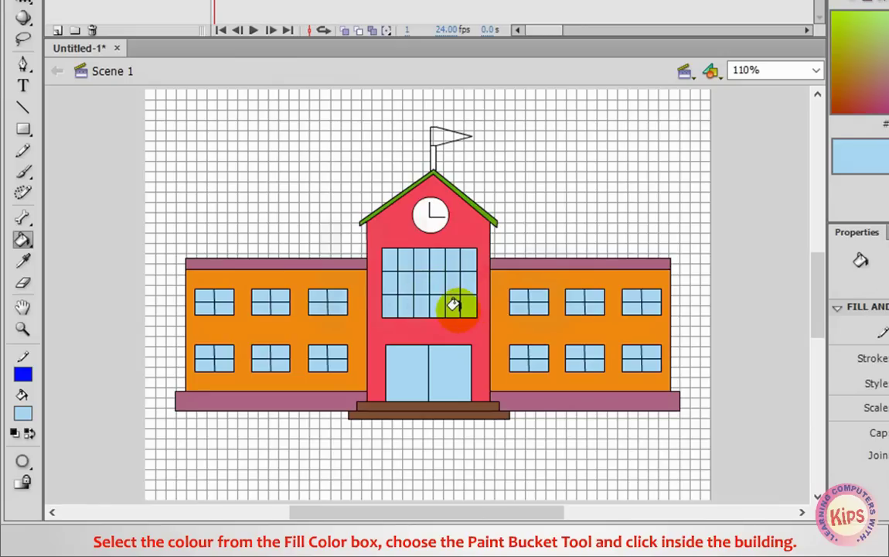
# Pick red fill, then turn the central window's grid lines and the door's dividing lines white.
pyautogui.click(24, 417)
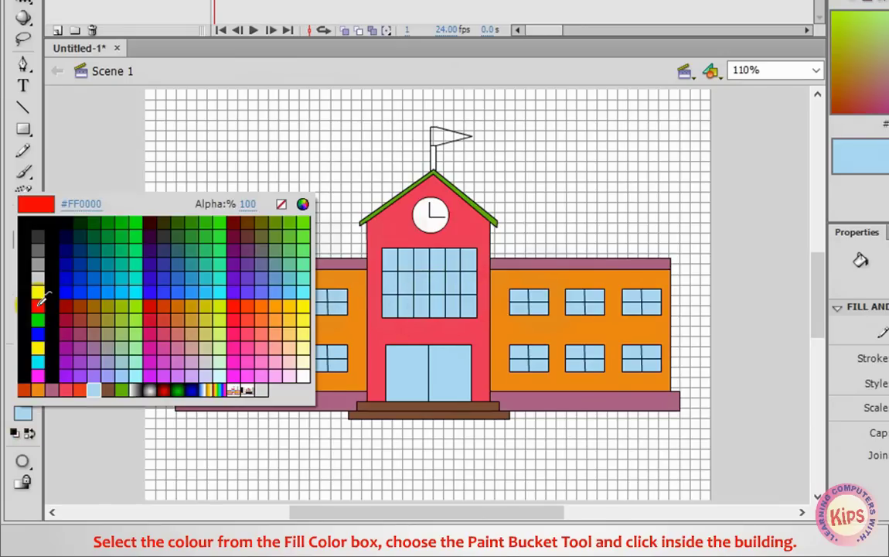
pyautogui.click(35, 286)
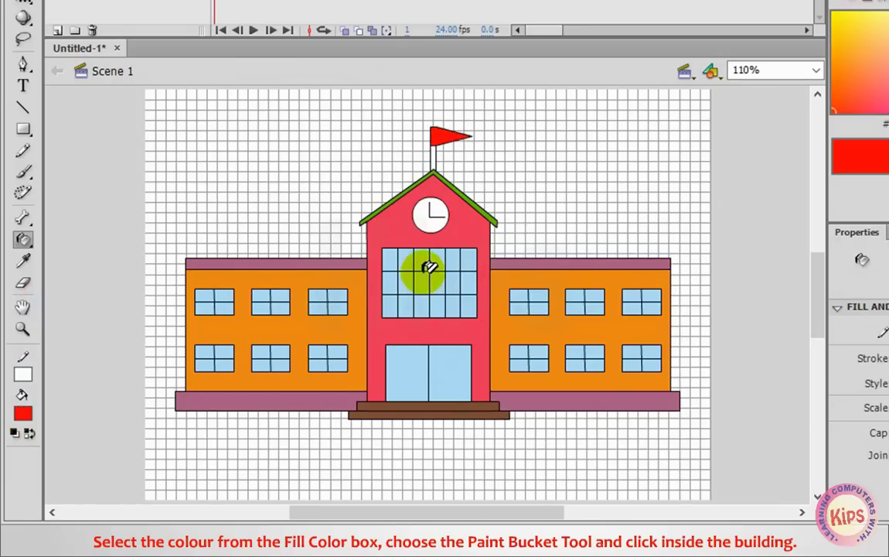
pyautogui.click(423, 258)
pyautogui.click(434, 258)
pyautogui.click(407, 301)
pyautogui.click(399, 302)
pyautogui.click(438, 305)
pyautogui.click(455, 303)
pyautogui.click(470, 304)
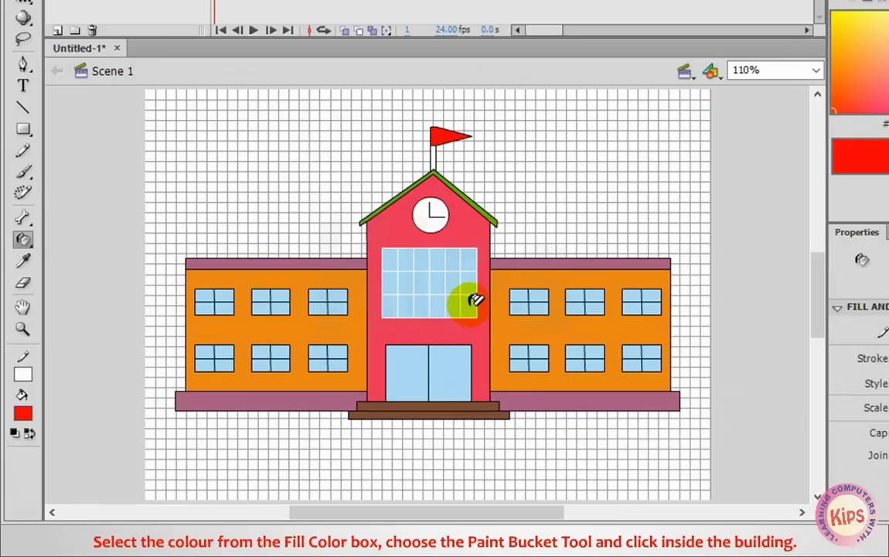
pyautogui.click(407, 367)
pyautogui.click(454, 359)
pyautogui.click(469, 360)
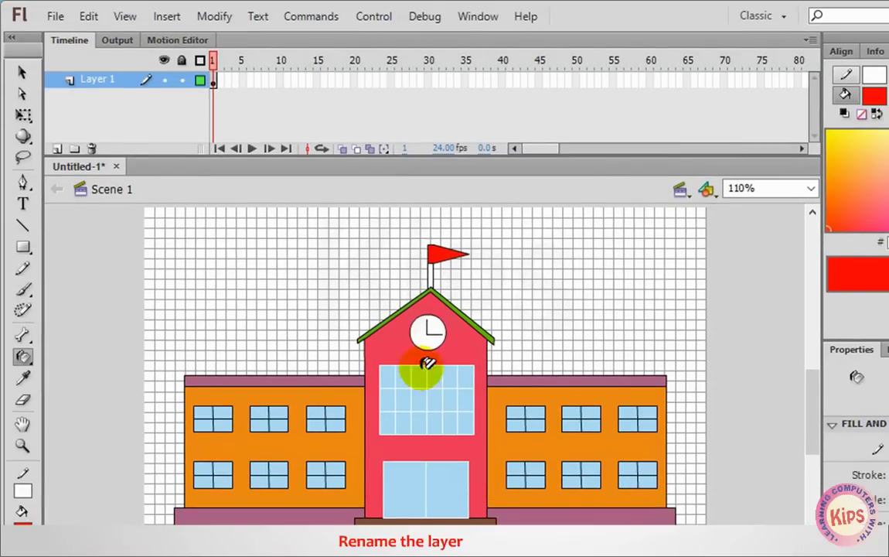
# Rename Layer 1 to 'Building'.
pyautogui.doubleClick(95, 79)
pyautogui.write('Building')
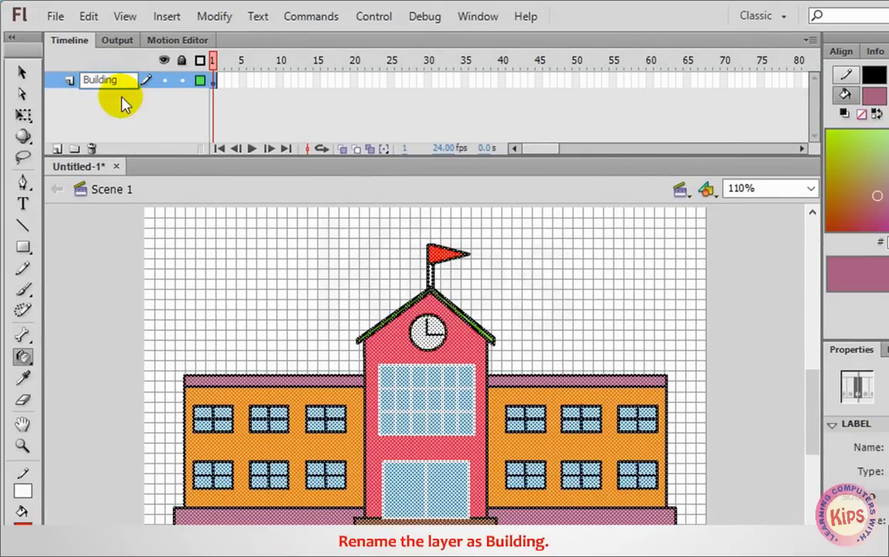
pyautogui.click(121, 104)
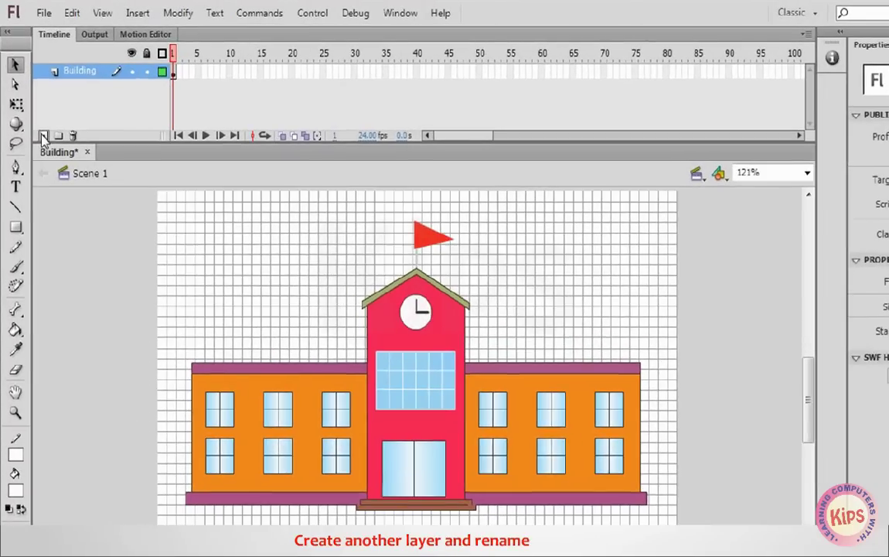
# Add a new layer and name it 'Sky'.
pyautogui.click(36, 113)
pyautogui.doubleClick(64, 60)
pyautogui.write('Sk')
pyautogui.press('Return')
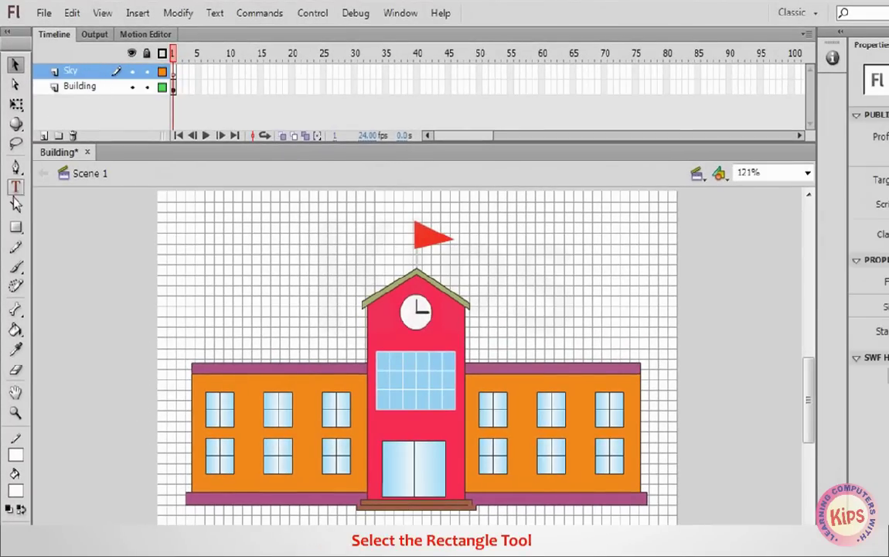
# Draw a rectangle with blue stroke and blue fill spanning the stage over the building.
pyautogui.click(17, 227)
pyautogui.click(58, 226)
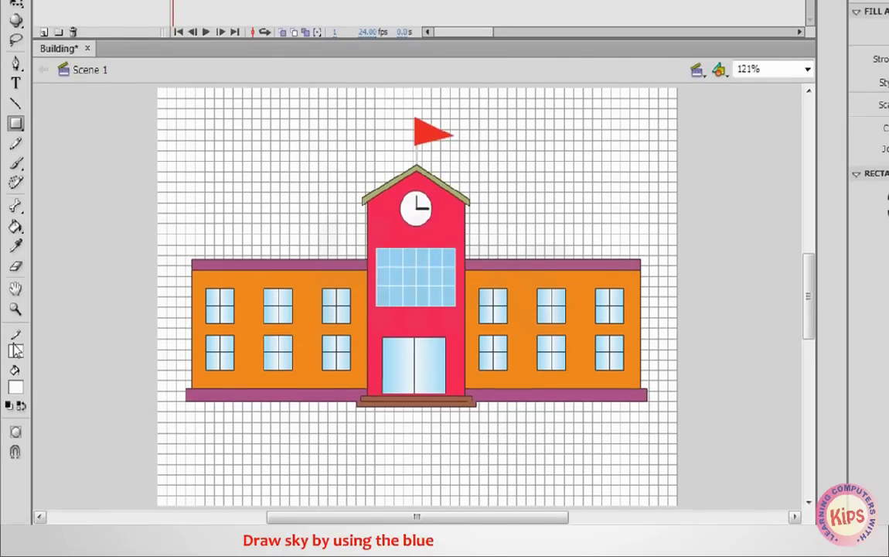
pyautogui.click(16, 350)
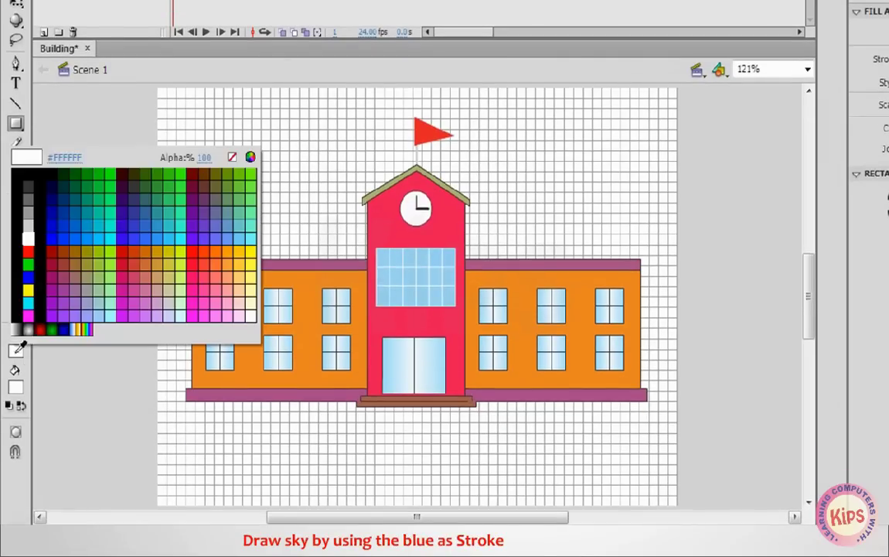
pyautogui.click(86, 240)
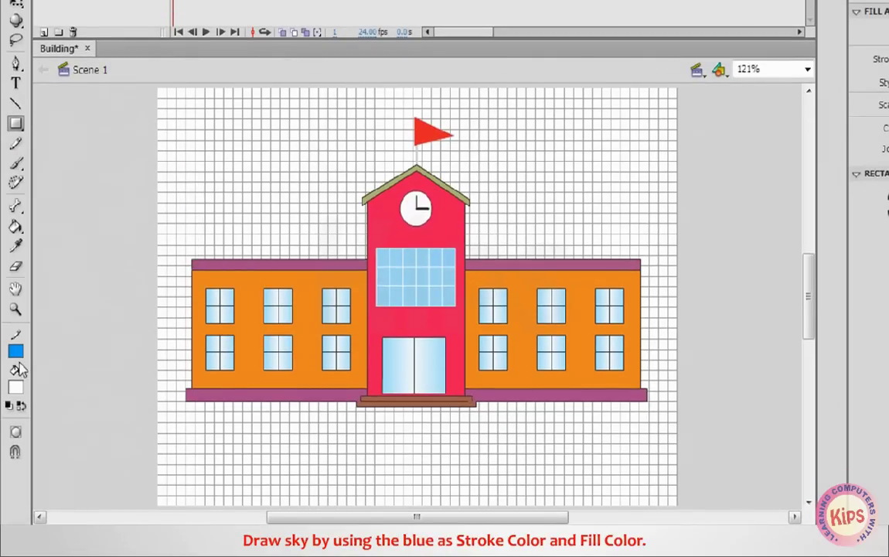
pyautogui.click(16, 386)
pyautogui.click(80, 249)
pyautogui.moveTo(158, 98); pyautogui.dragTo(674, 427)
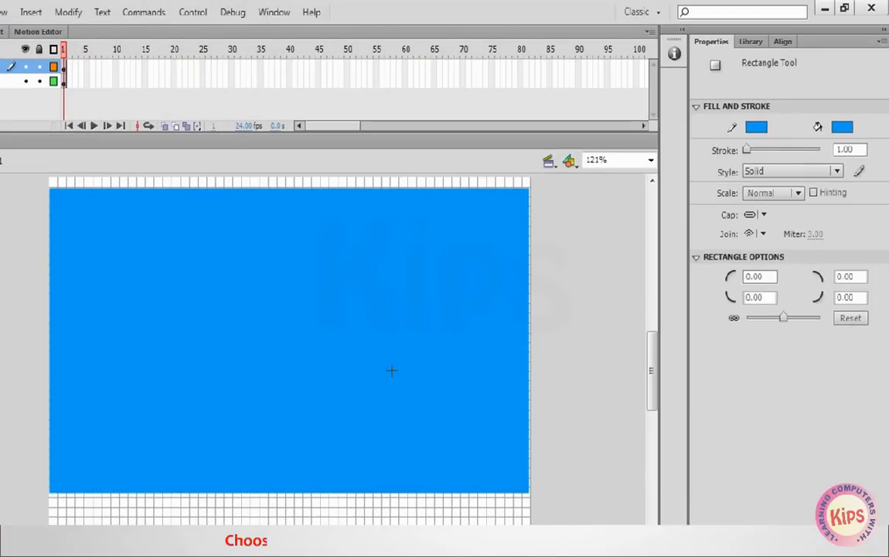
# Show the Color panel and switch the fill type to Linear gradient.
pyautogui.click(274, 12)
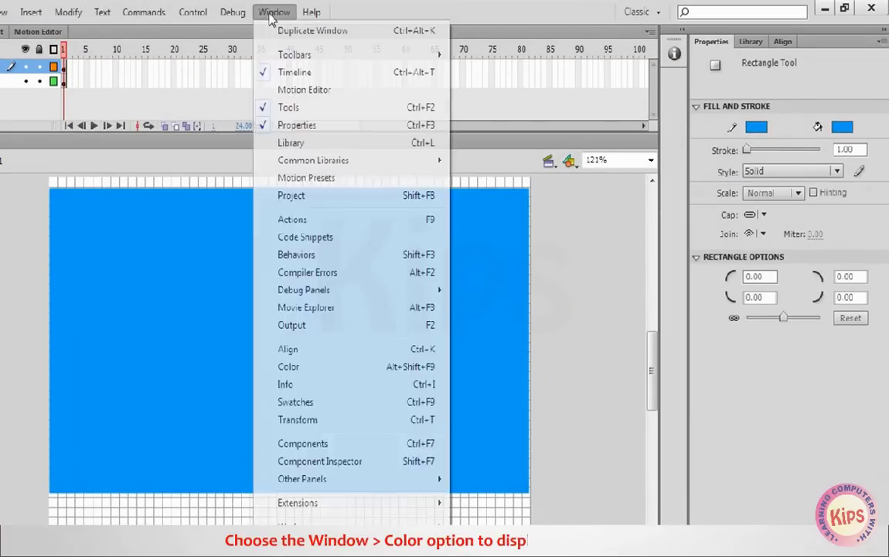
pyautogui.click(324, 374)
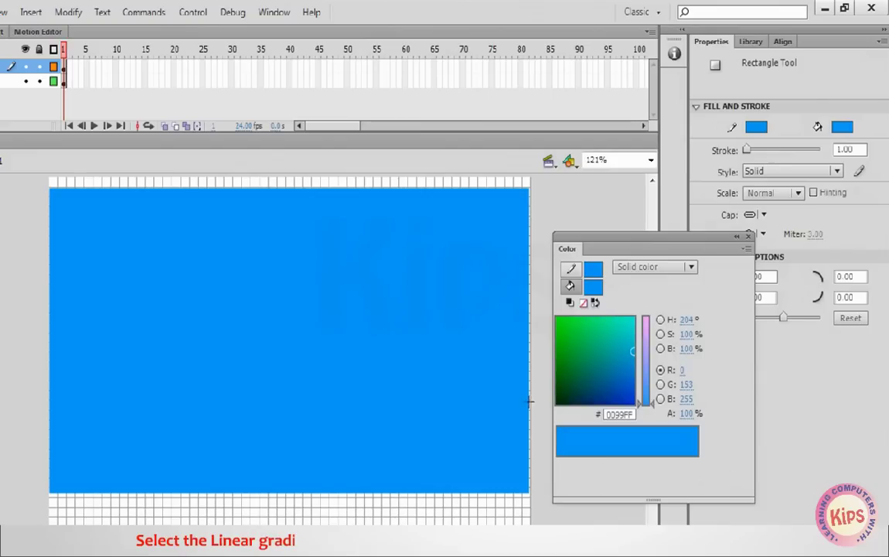
pyautogui.click(689, 267)
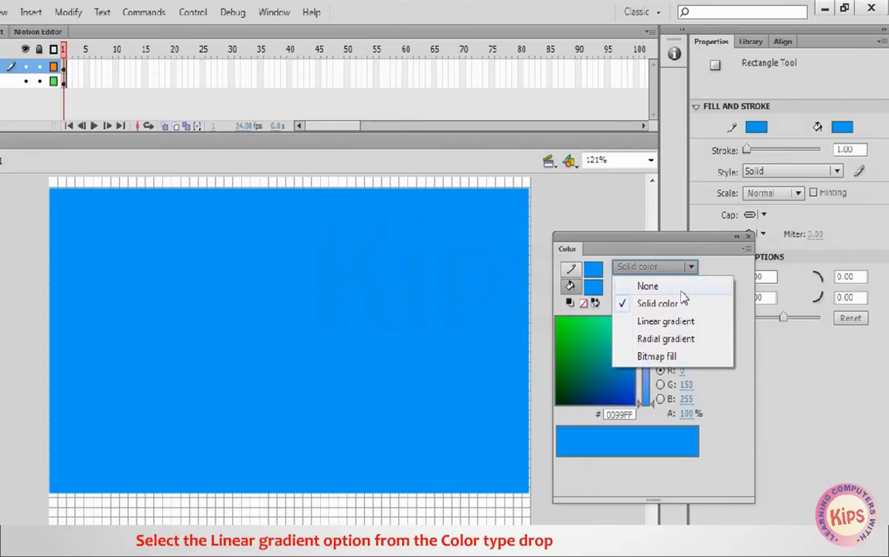
pyautogui.click(670, 325)
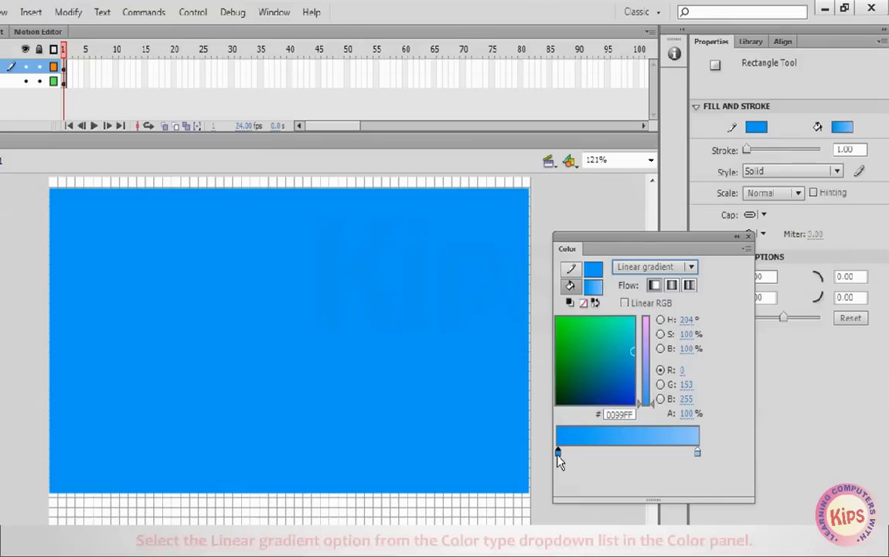
# Set the left gradient stop to blue and the right stop to light blue.
pyautogui.doubleClick(557, 453)
pyautogui.click(779, 274)
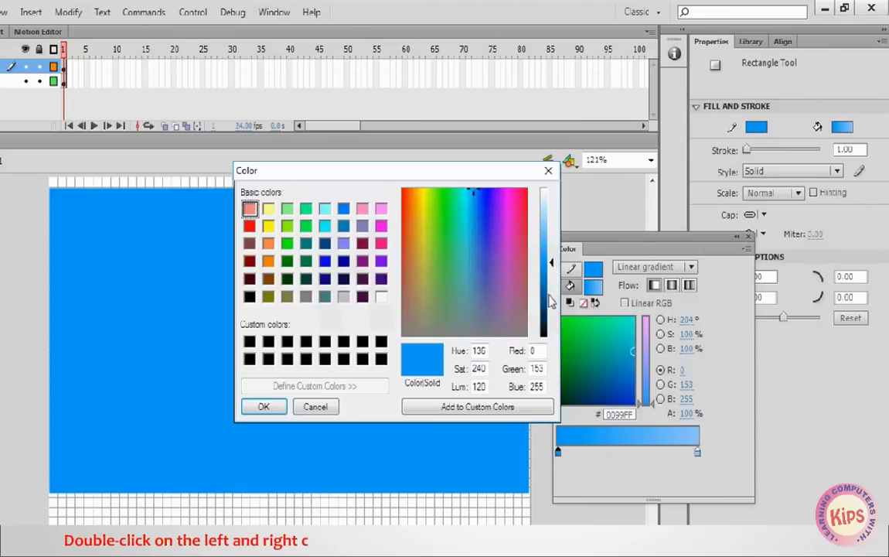
pyautogui.click(259, 406)
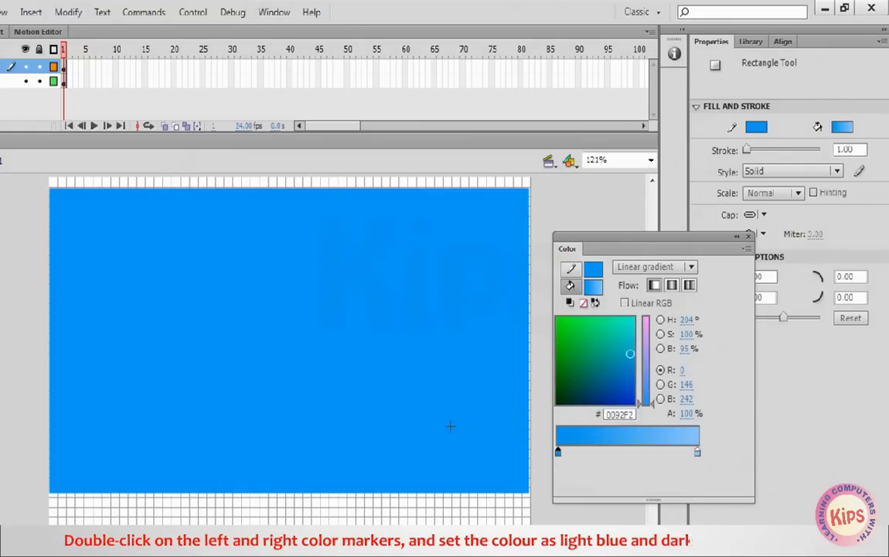
pyautogui.doubleClick(698, 454)
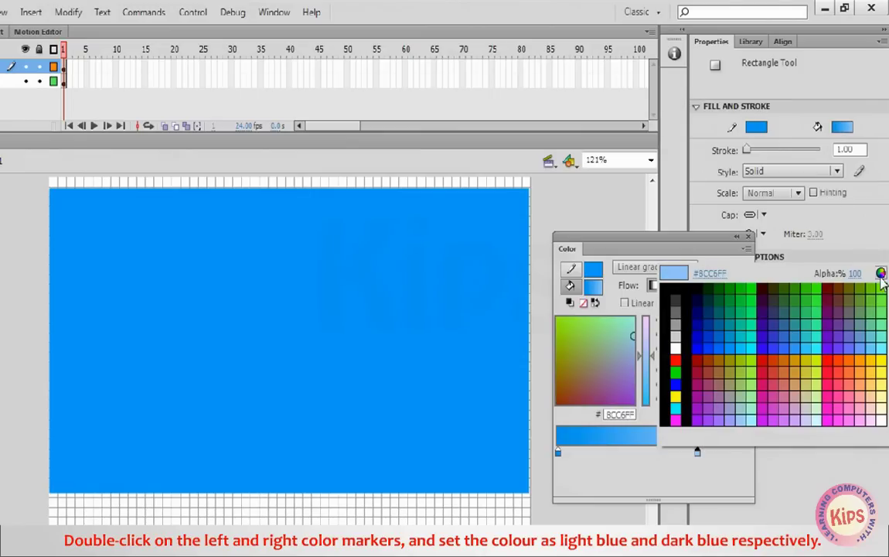
pyautogui.click(881, 275)
pyautogui.moveTo(552, 219); pyautogui.dragTo(551, 212)
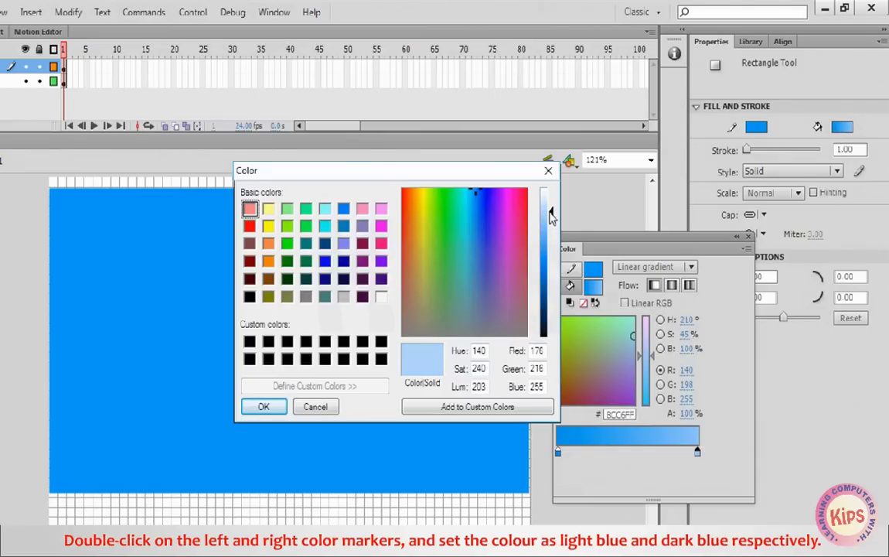
pyautogui.click(264, 407)
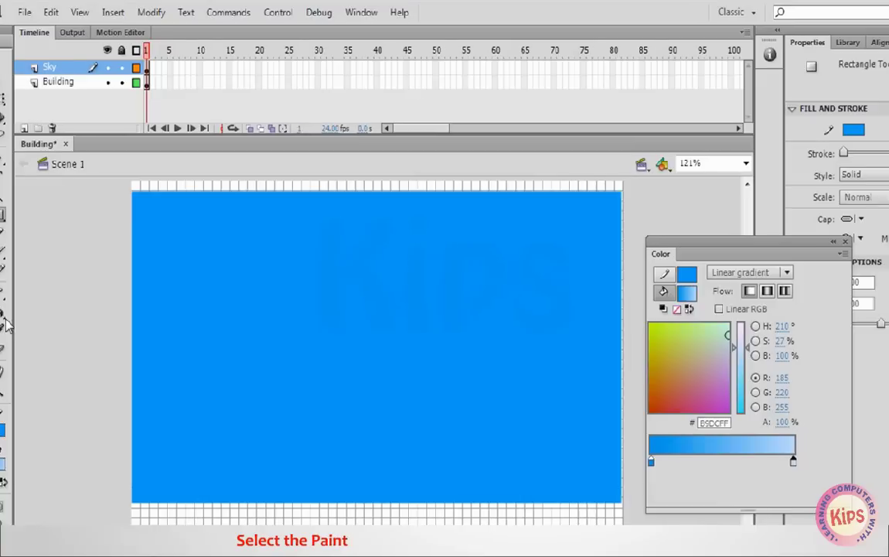
# Fill the sky rectangle with the blue linear gradient using the Paint Bucket.
pyautogui.click(14, 314)
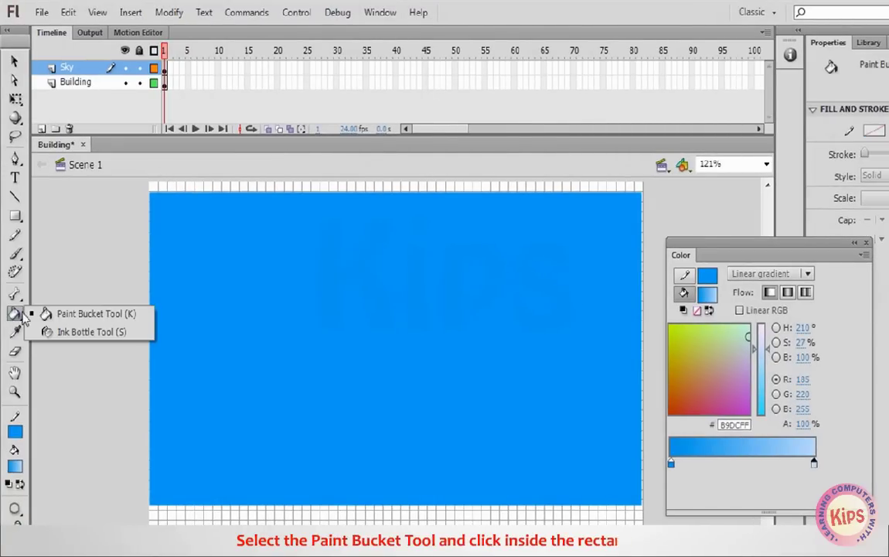
pyautogui.click(45, 313)
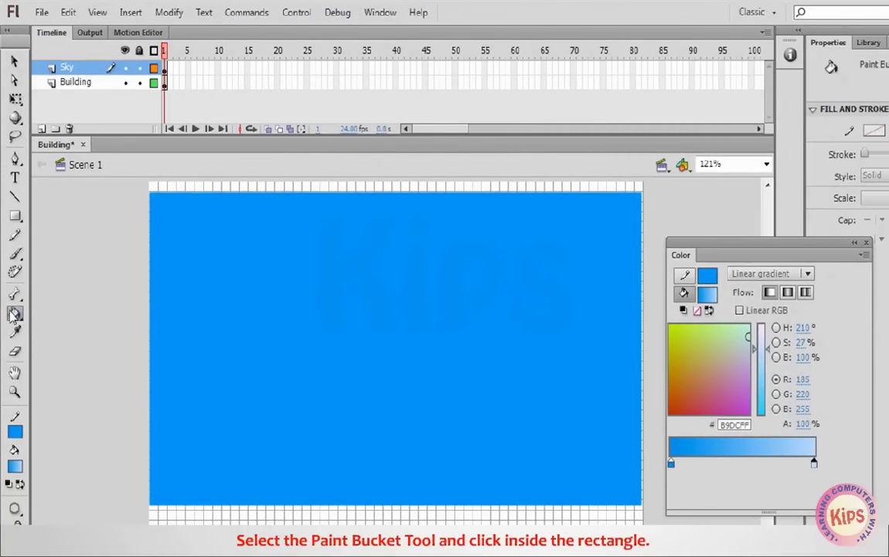
pyautogui.click(402, 294)
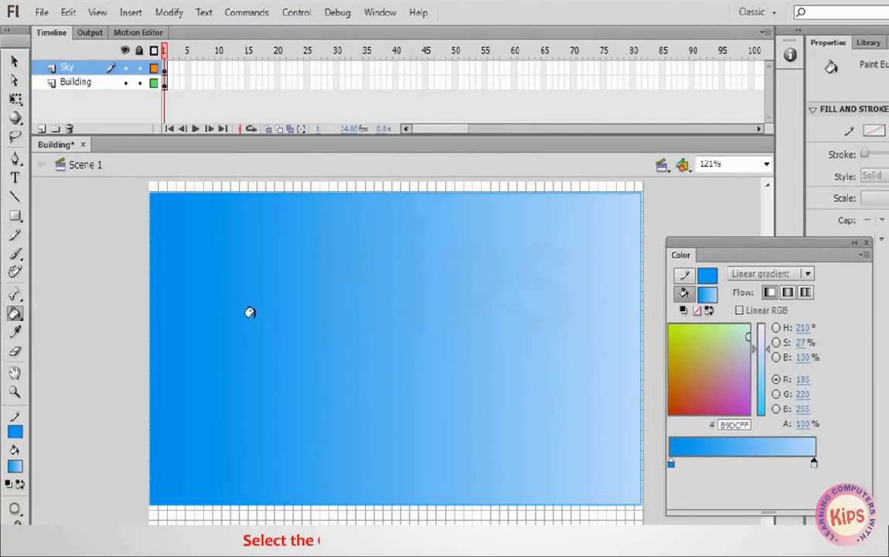
# Rotate the gradient to run top to bottom, compress it into the upper sky, then drag Sky downward.
pyautogui.click(15, 102)
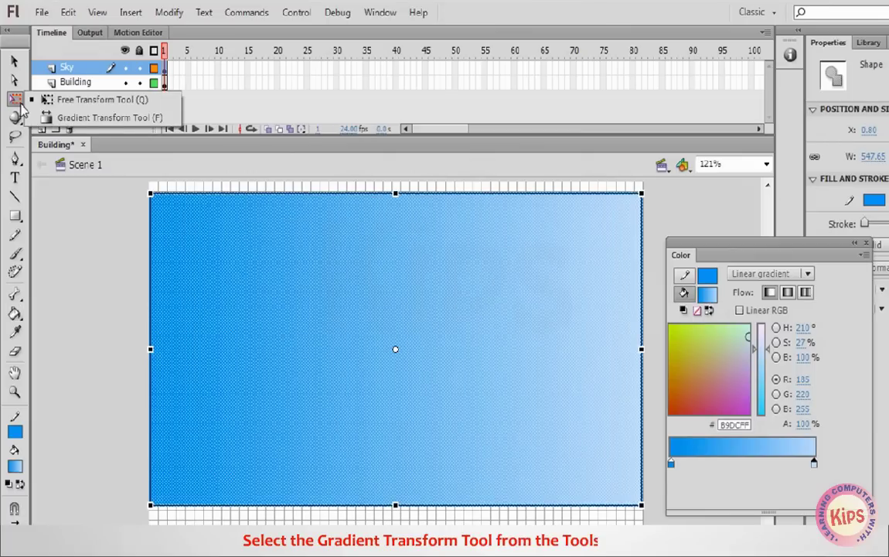
pyautogui.click(82, 119)
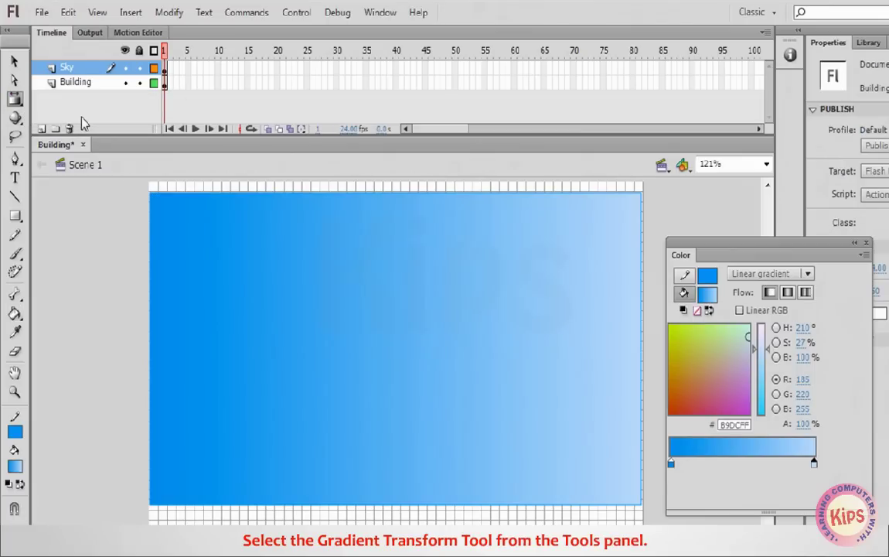
pyautogui.click(219, 308)
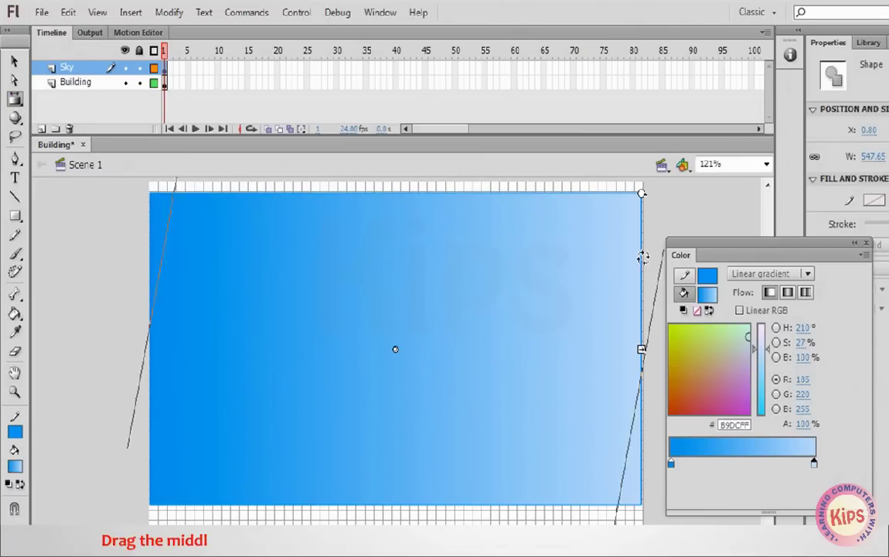
pyautogui.moveTo(641, 194); pyautogui.dragTo(494, 401)
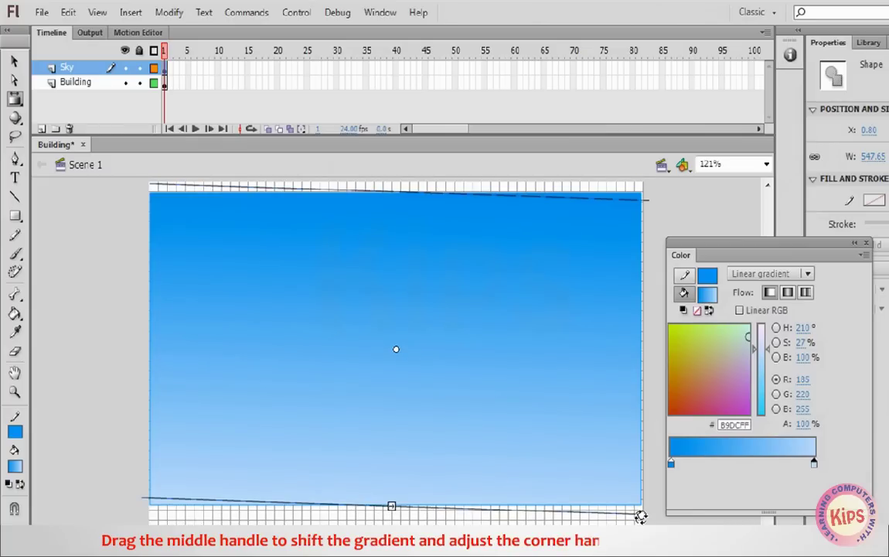
pyautogui.moveTo(641, 515); pyautogui.dragTo(644, 401)
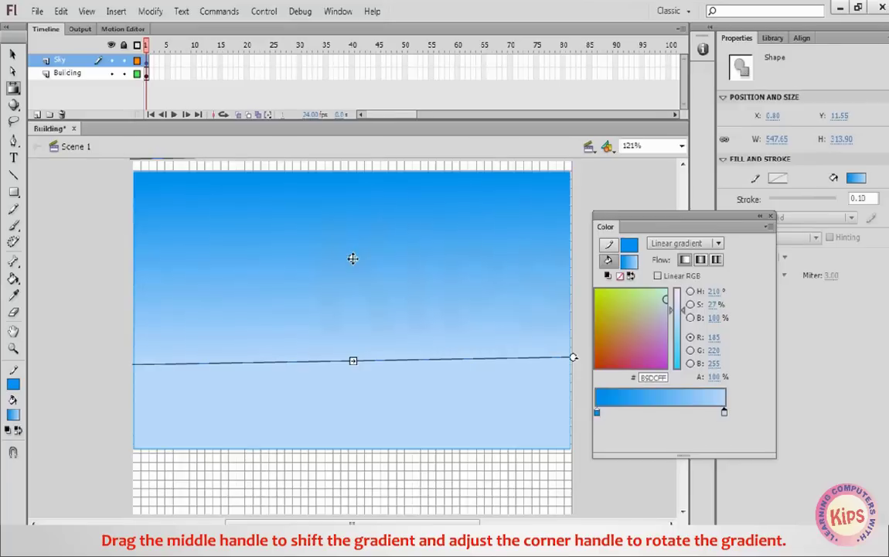
pyautogui.press('v')
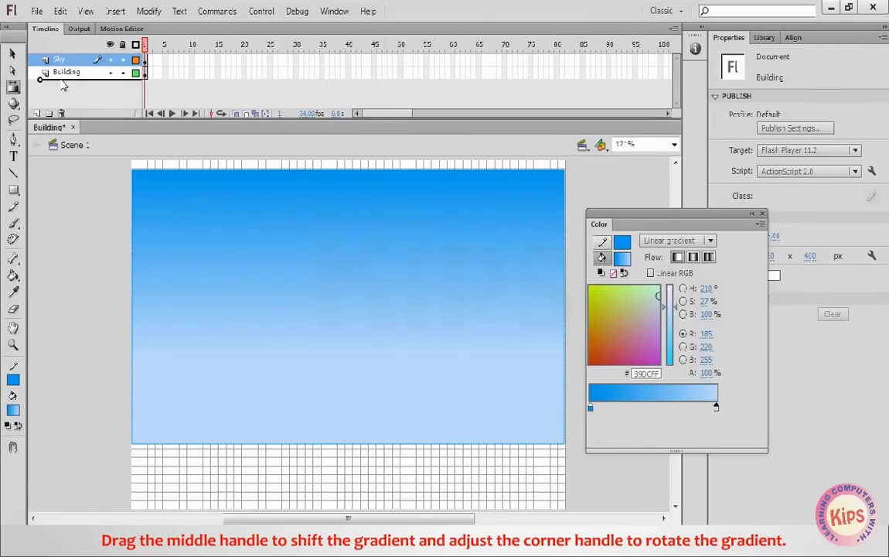
pyautogui.moveTo(63, 86); pyautogui.dragTo(63, 85)
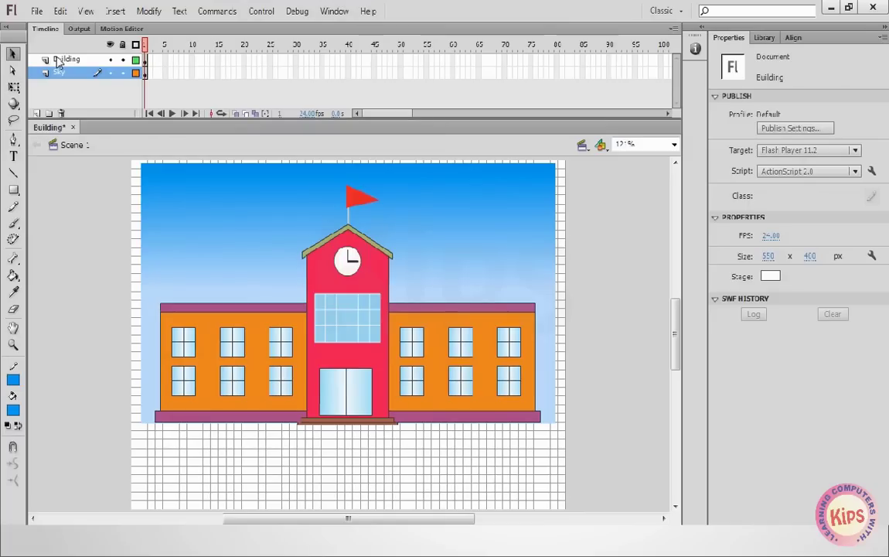
# Select the Building layer, deselect the artwork and pick the Rectangle tool.
pyautogui.click(62, 59)
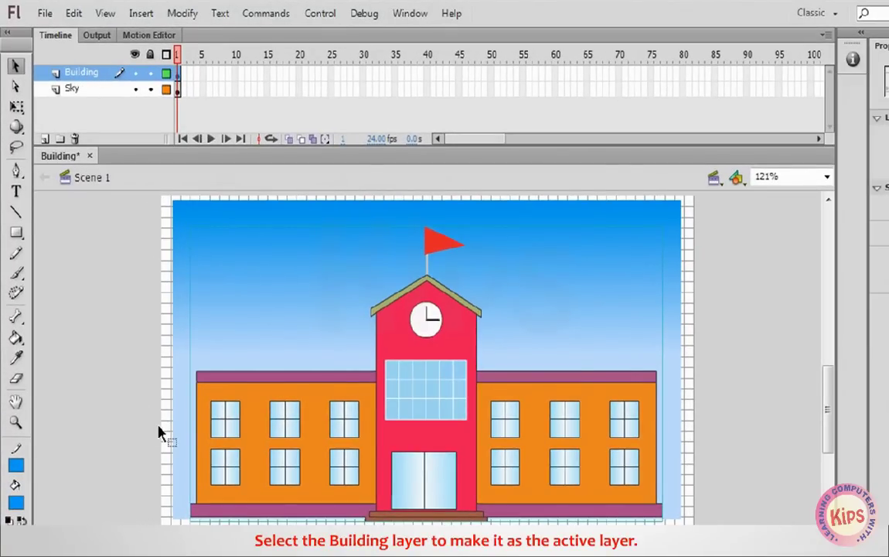
pyautogui.click(158, 466)
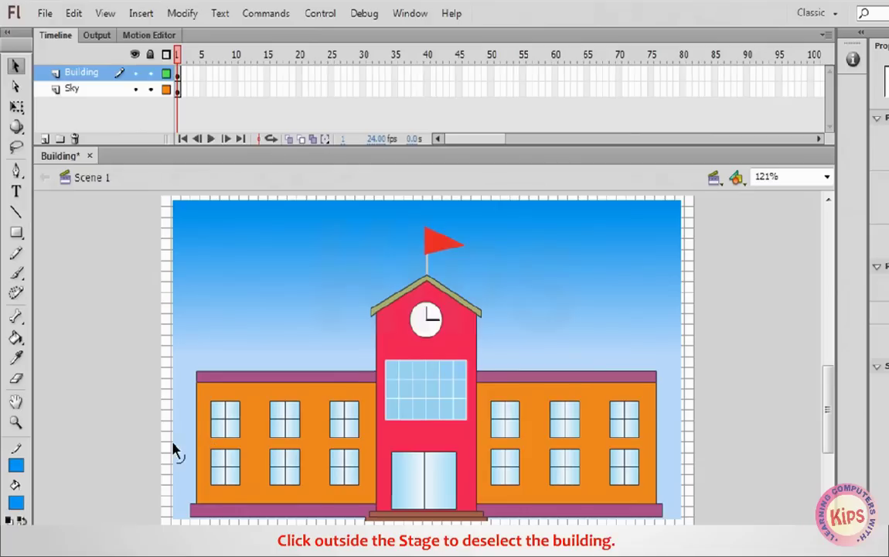
pyautogui.click(16, 233)
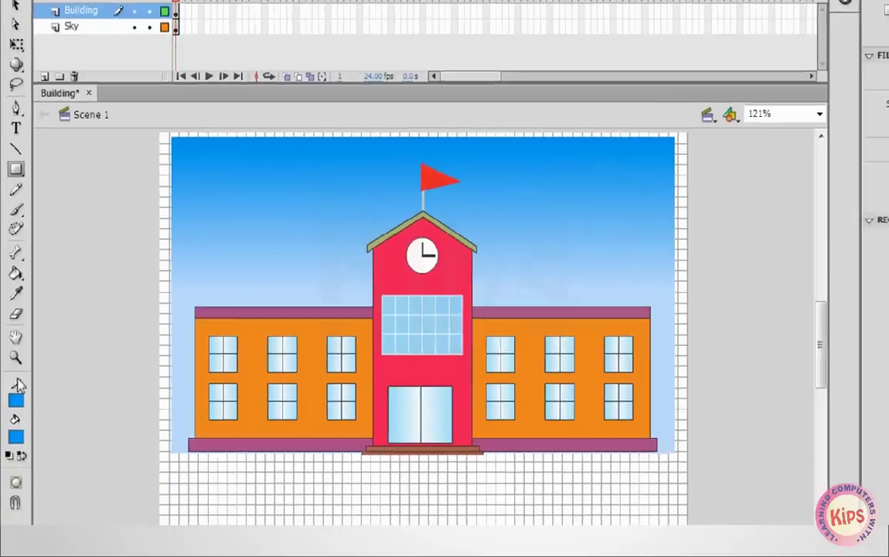
# With no stroke, draw a bright green grass strip beneath the building.
pyautogui.click(15, 465)
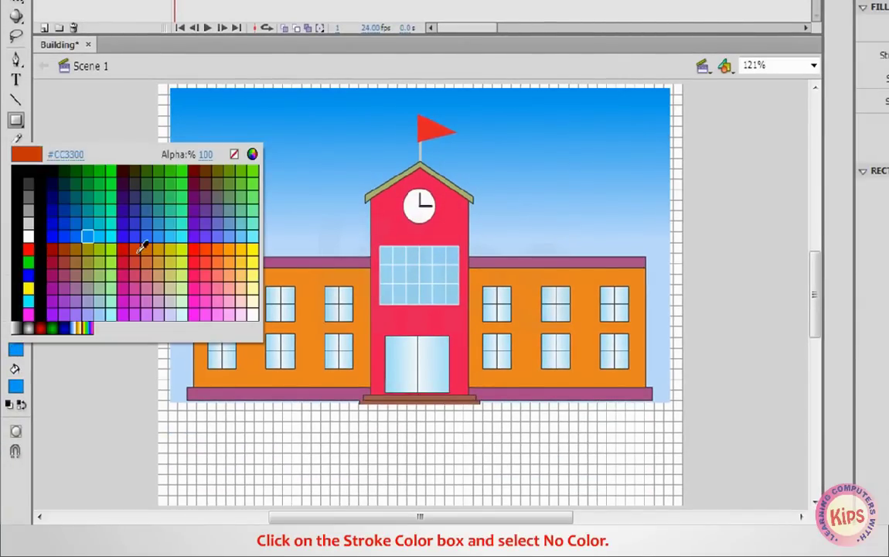
pyautogui.click(234, 155)
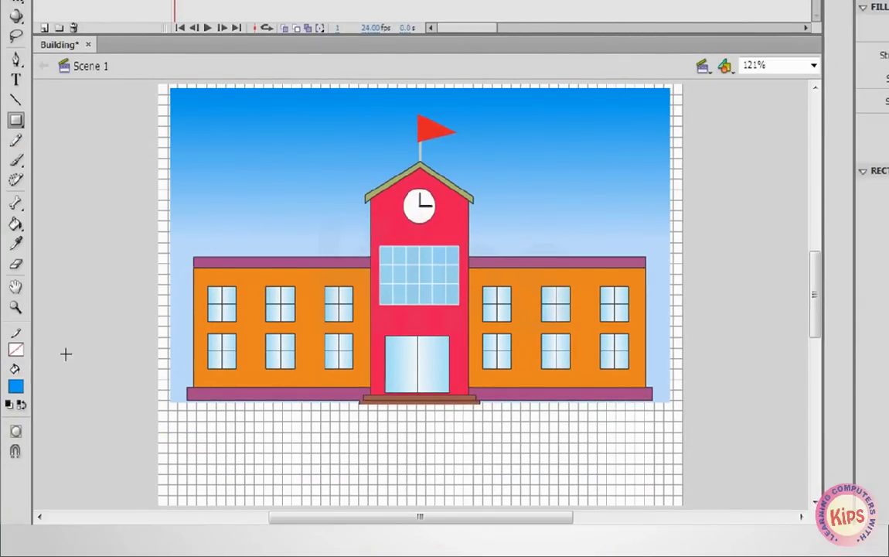
pyautogui.click(19, 389)
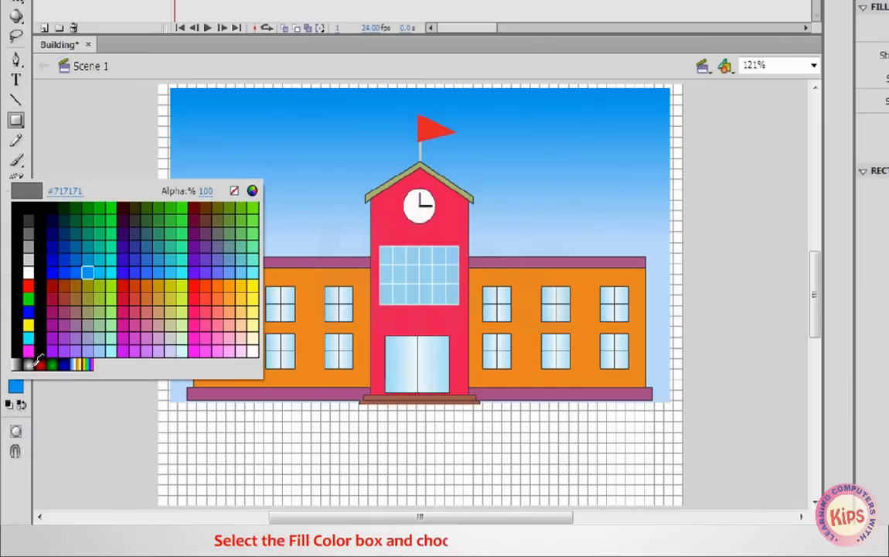
pyautogui.click(91, 206)
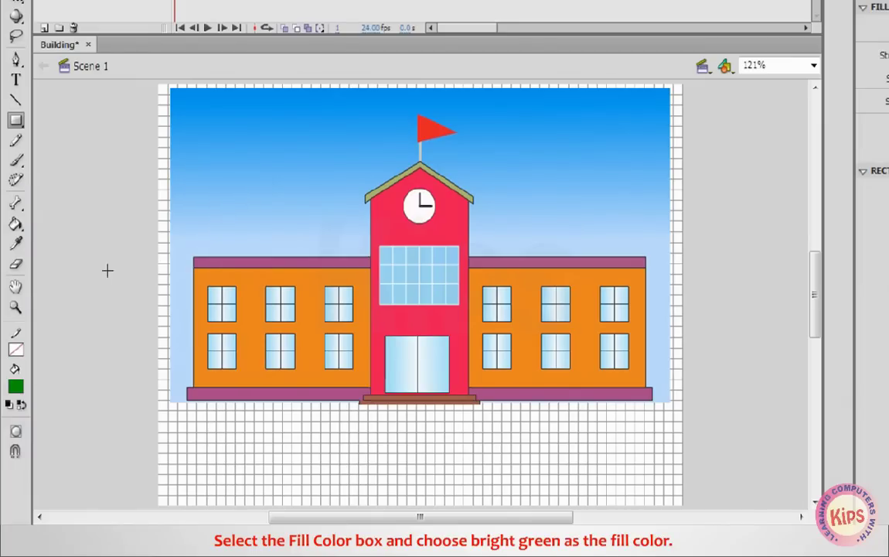
pyautogui.moveTo(165, 400); pyautogui.dragTo(686, 437)
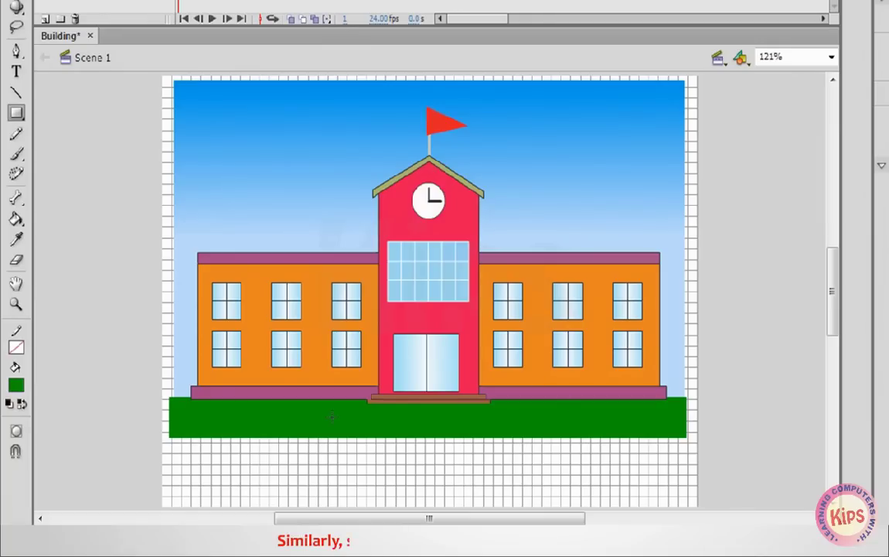
# Draw a grey road rectangle below the grass.
pyautogui.click(15, 389)
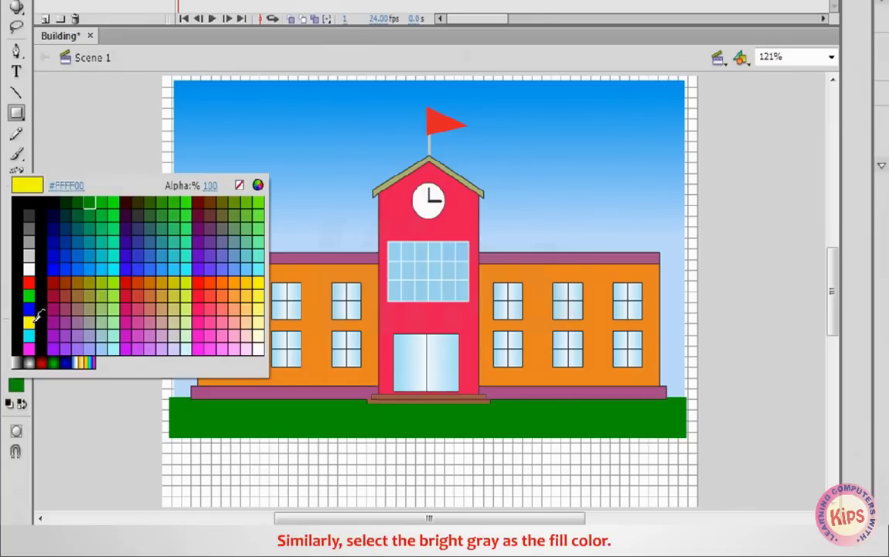
pyautogui.click(31, 238)
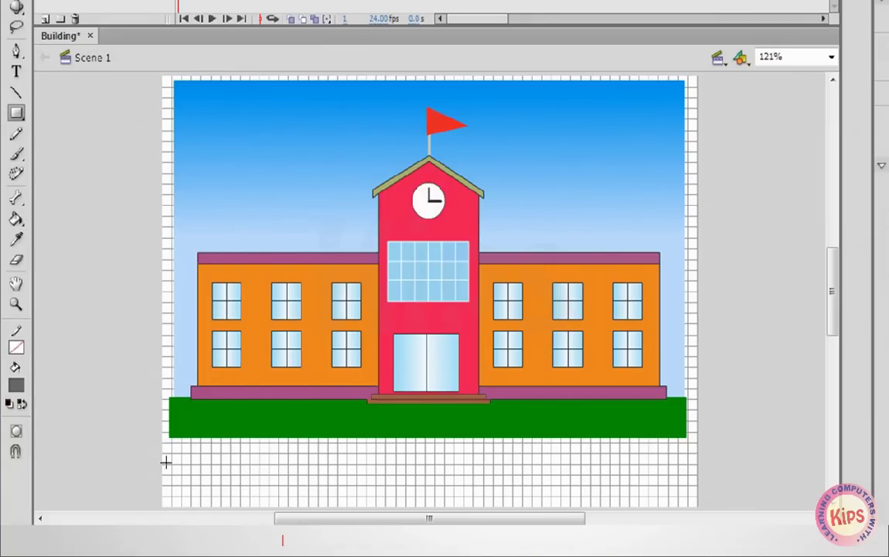
pyautogui.moveTo(168, 438); pyautogui.dragTo(686, 488)
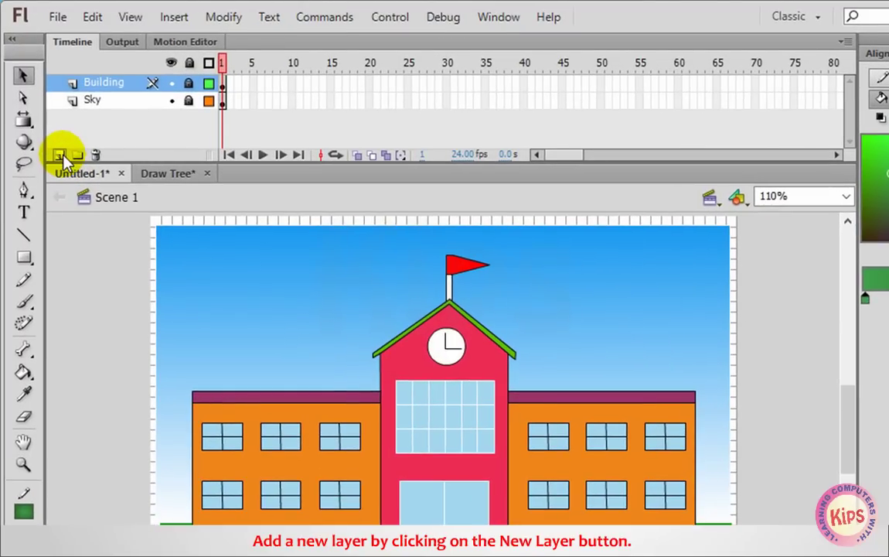
# Add a new layer named Tree above Building.
pyautogui.click(60, 155)
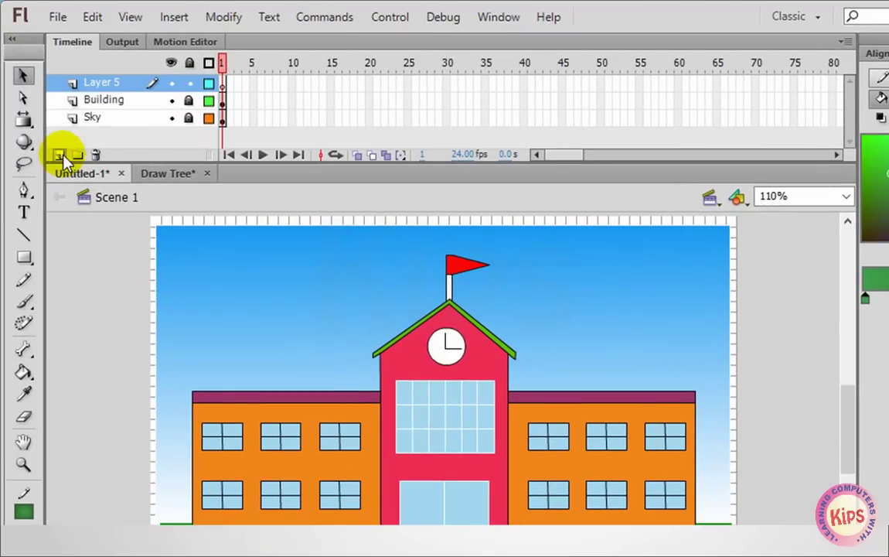
pyautogui.doubleClick(113, 85)
pyautogui.write('Tree')
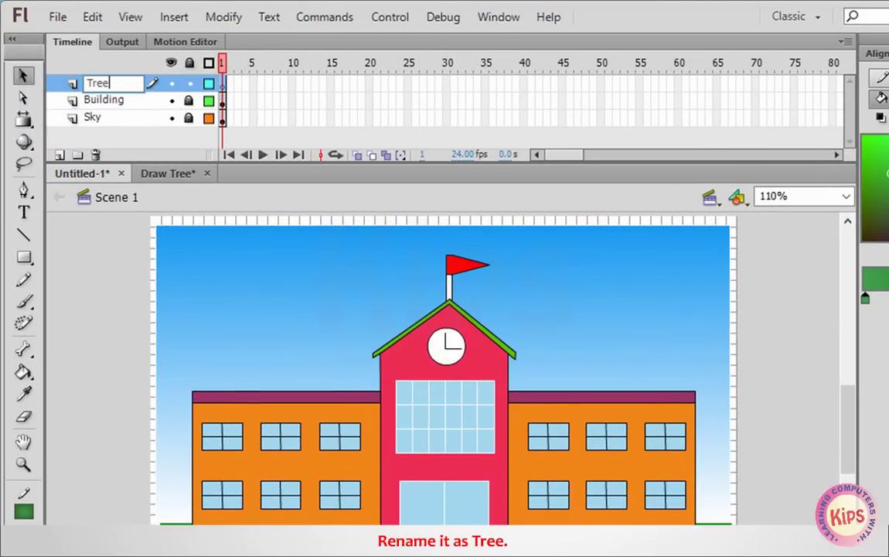
pyautogui.press('Return')
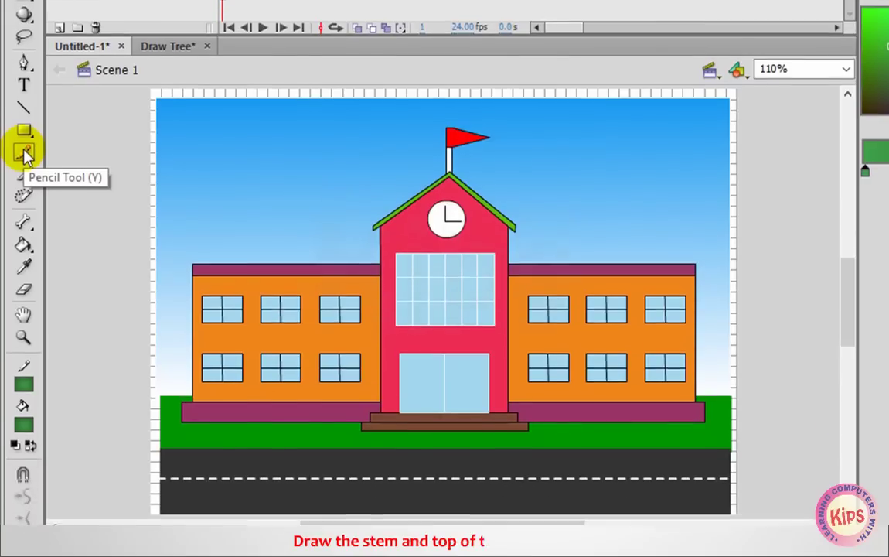
# Draw a dark brown pencil tree trunk with branches and roots on the left grass.
pyautogui.click(24, 255)
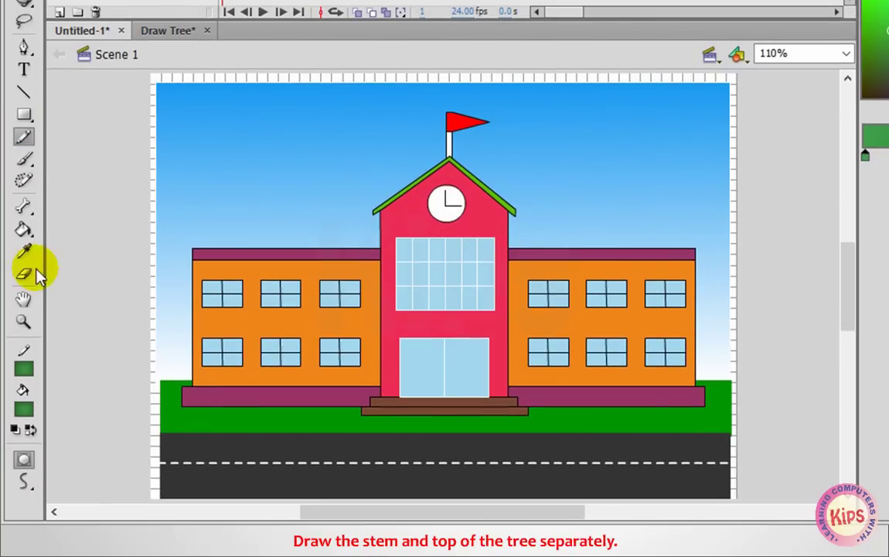
pyautogui.click(31, 484)
pyautogui.click(39, 345)
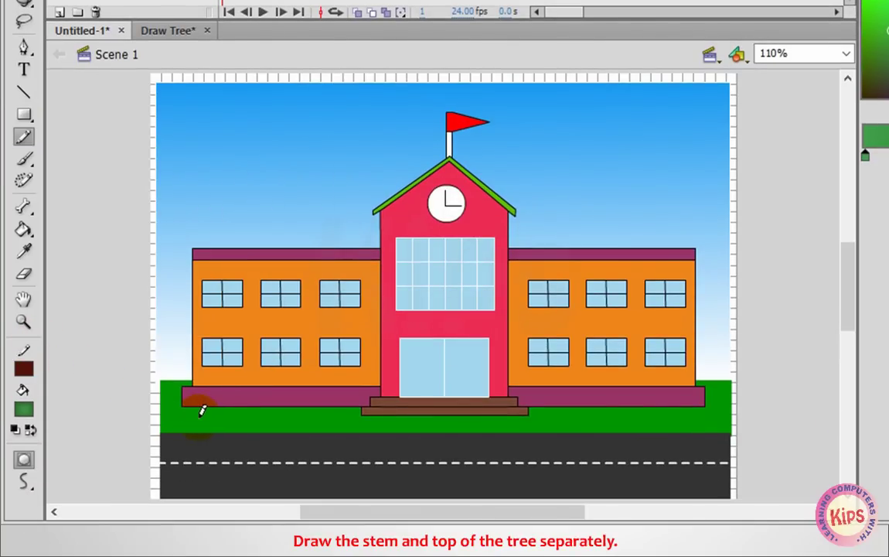
pyautogui.moveTo(180, 422)
pyautogui.mouseDown()
pyautogui.moveTo(199, 397)
pyautogui.moveTo(198, 365)
pyautogui.moveTo(219, 360)
pyautogui.mouseUp()
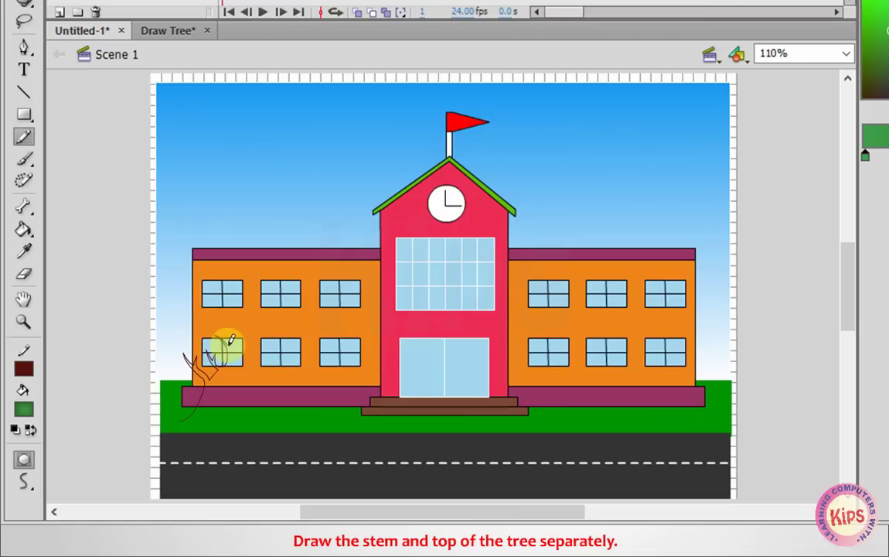
pyautogui.moveTo(237, 336)
pyautogui.mouseDown()
pyautogui.moveTo(228, 357)
pyautogui.moveTo(237, 357)
pyautogui.moveTo(235, 368)
pyautogui.moveTo(215, 406)
pyautogui.moveTo(228, 419)
pyautogui.moveTo(185, 418)
pyautogui.mouseUp()
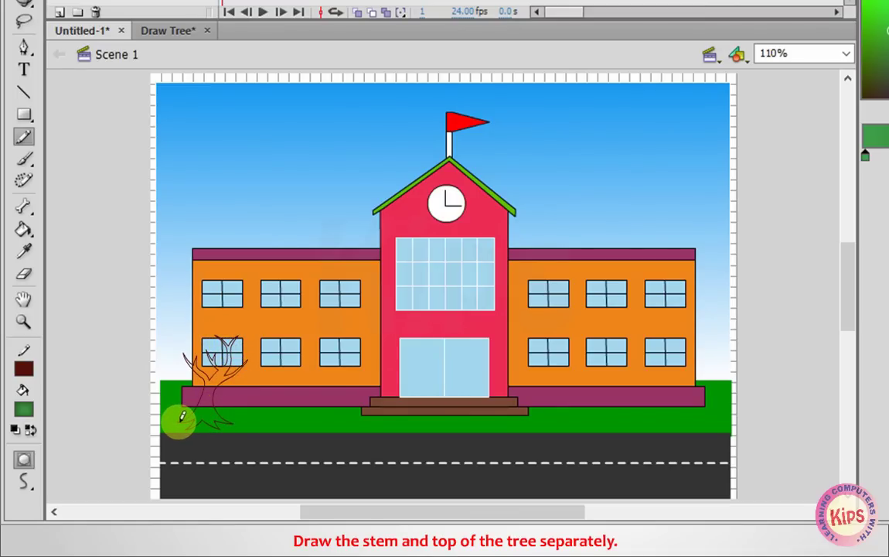
pyautogui.moveTo(183, 418); pyautogui.dragTo(176, 423)
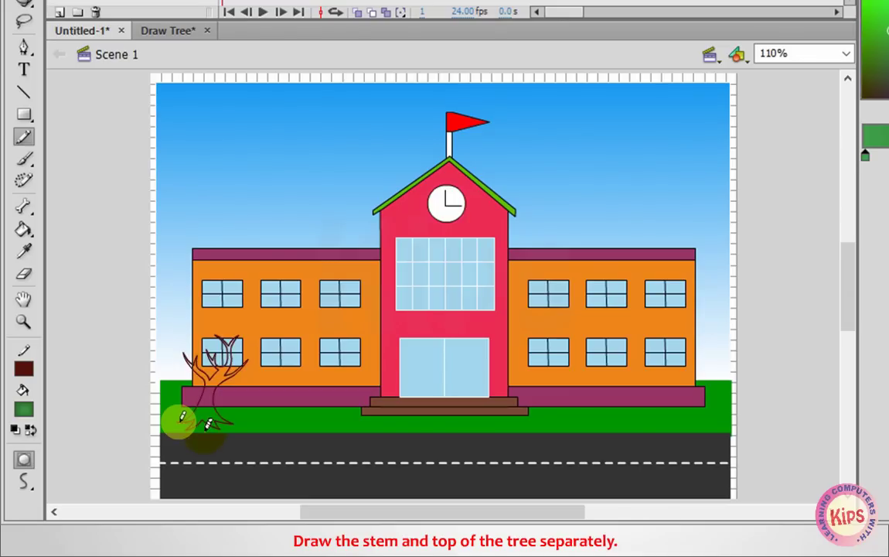
# Draw the green bumpy outline of the tree's leafy top.
pyautogui.click(26, 373)
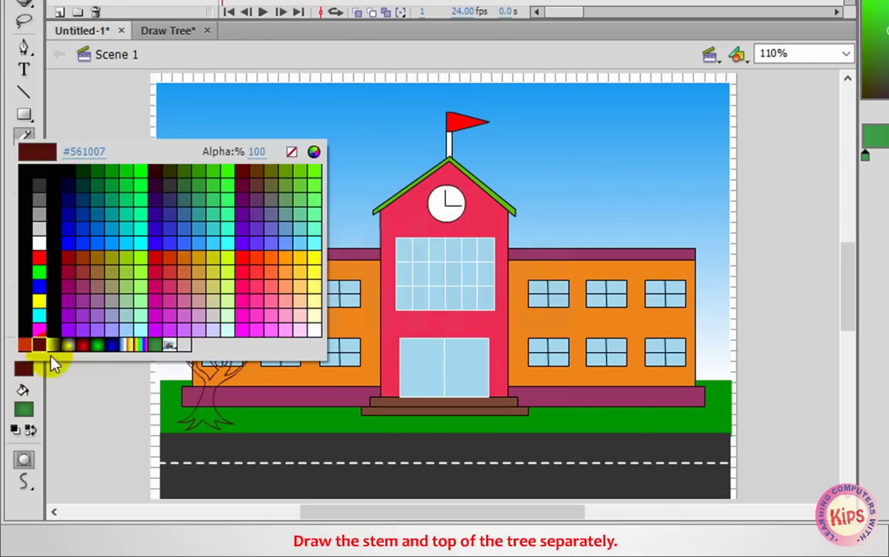
pyautogui.click(160, 342)
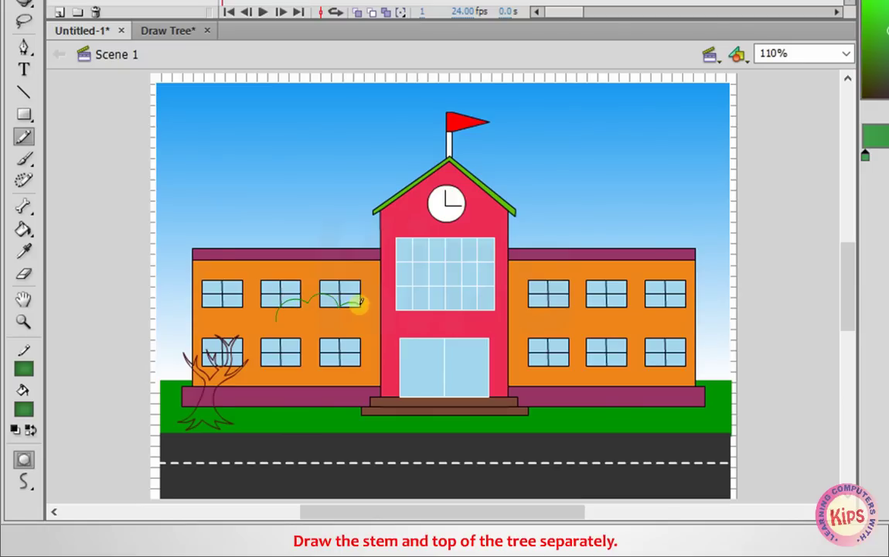
pyautogui.moveTo(372, 360)
pyautogui.mouseDown()
pyautogui.moveTo(340, 389)
pyautogui.moveTo(319, 377)
pyautogui.moveTo(275, 384)
pyautogui.mouseUp()
pyautogui.moveTo(275, 323); pyautogui.dragTo(266, 348)
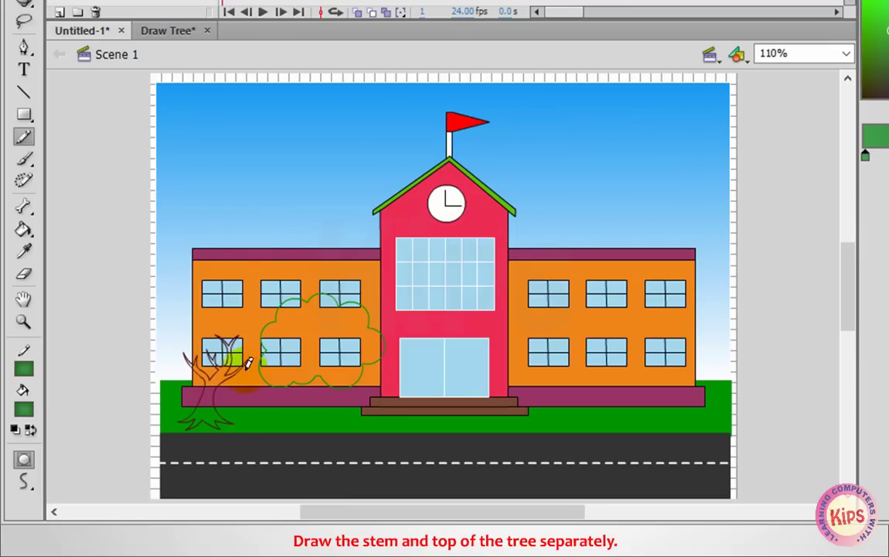
pyautogui.click(25, 408)
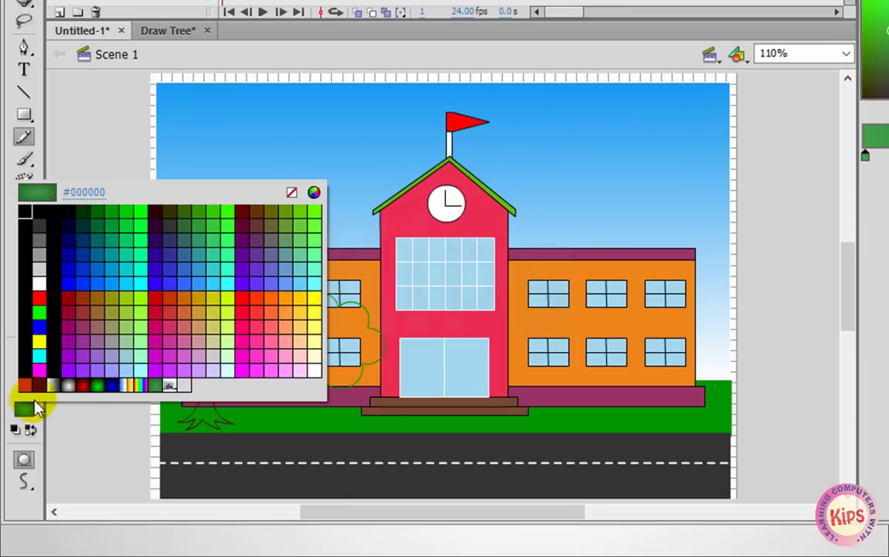
# Fill the tree trunk with brown using the Paint Bucket.
pyautogui.click(39, 384)
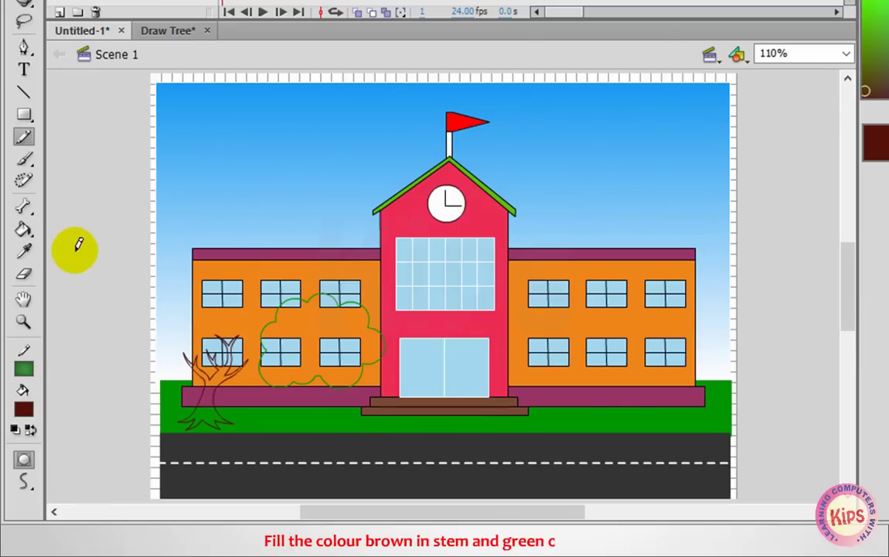
pyautogui.click(23, 228)
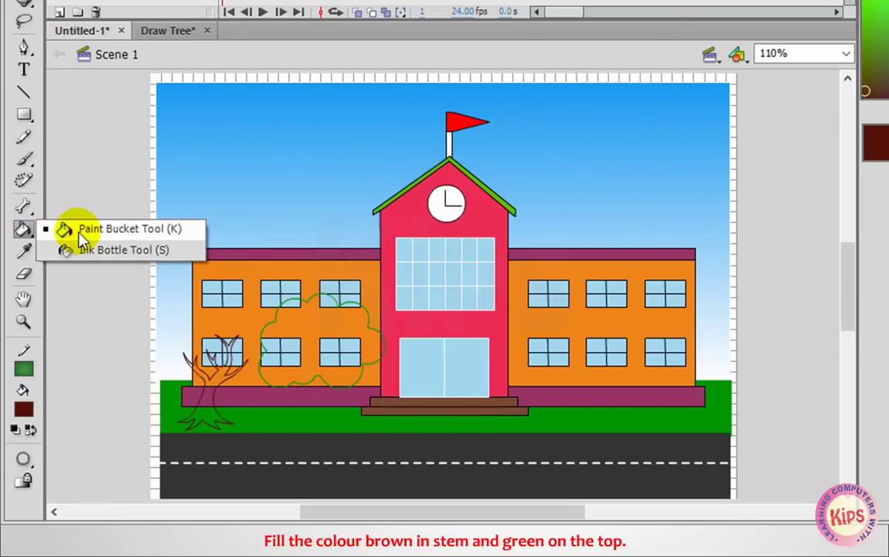
pyautogui.click(127, 229)
pyautogui.click(197, 402)
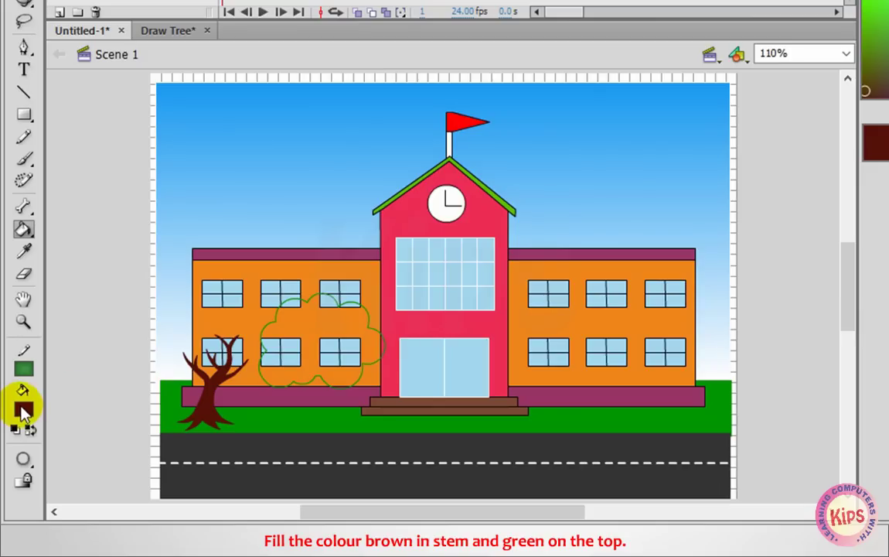
# Fill the tree top outline with dark green.
pyautogui.click(23, 413)
pyautogui.click(148, 380)
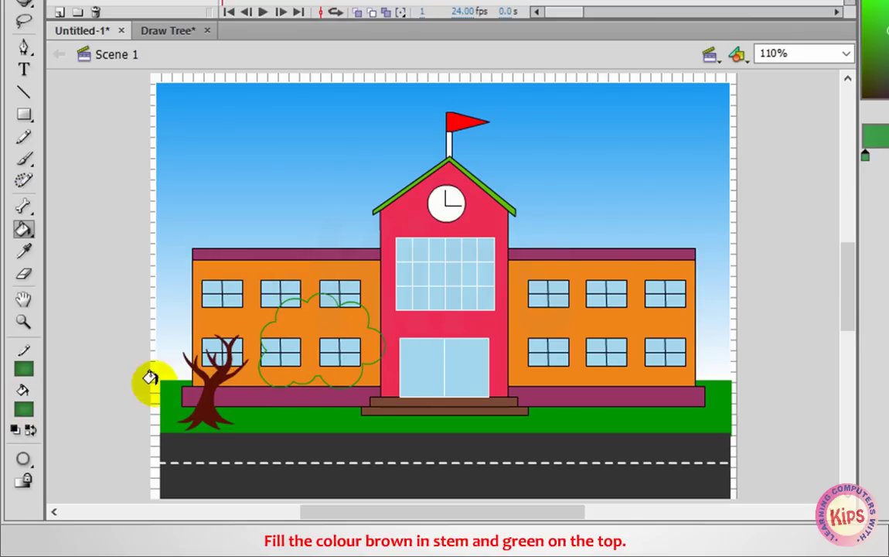
pyautogui.click(305, 341)
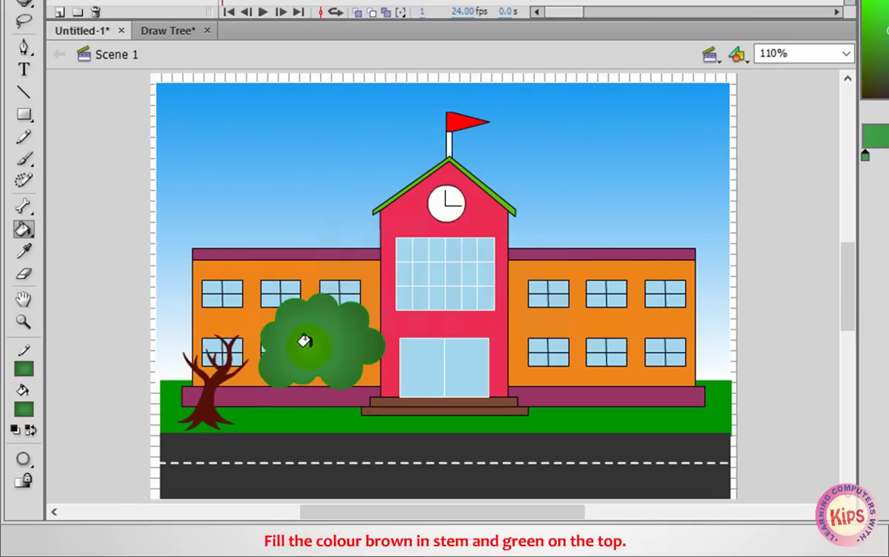
pyautogui.press('f')
pyautogui.click(305, 341)
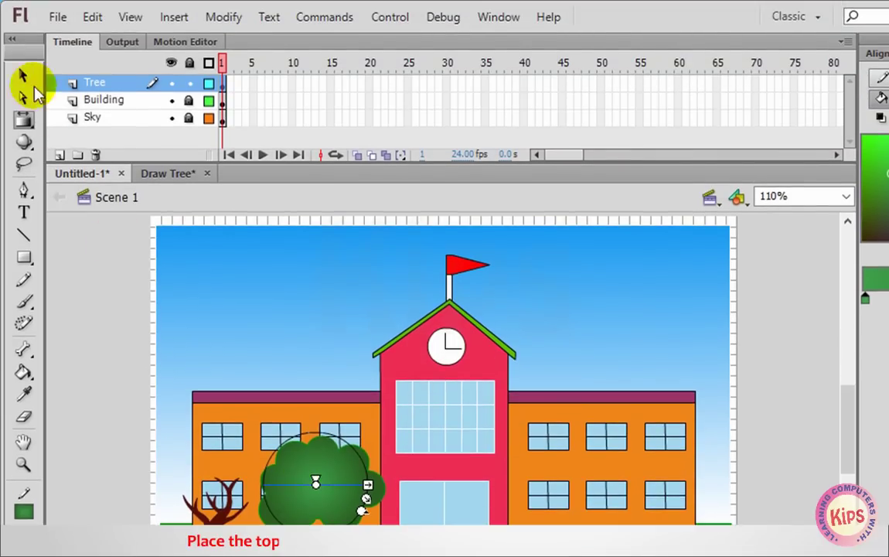
# Move the green tree top onto the trunk and group the two together.
pyautogui.click(24, 75)
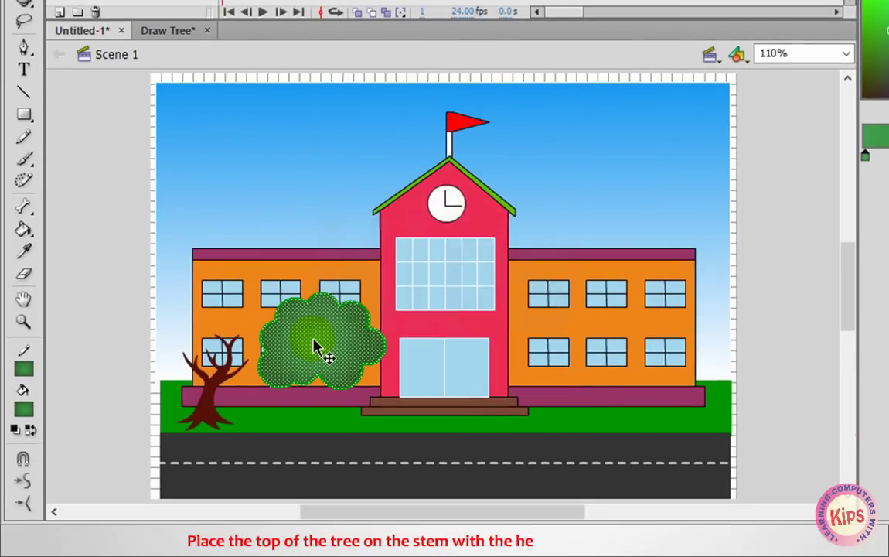
pyautogui.moveTo(323, 352); pyautogui.dragTo(229, 346)
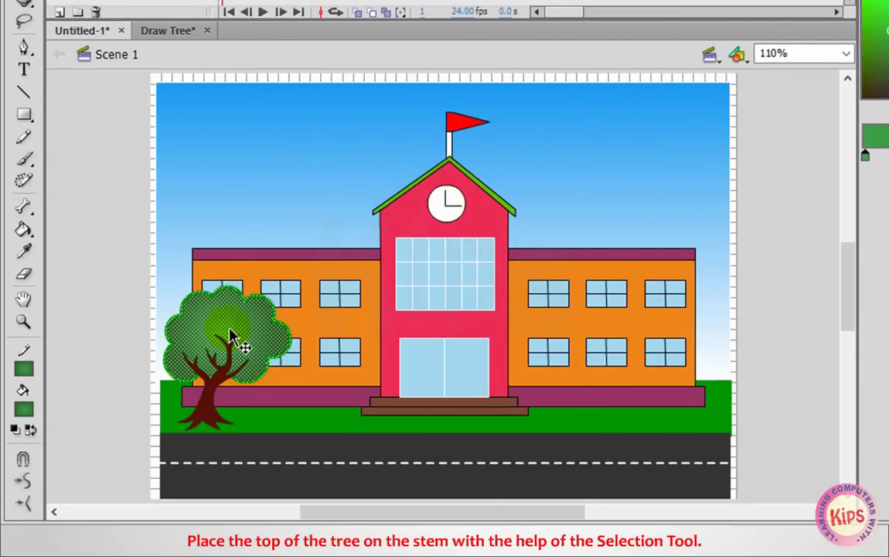
pyautogui.click(314, 282)
pyautogui.moveTo(327, 265); pyautogui.dragTo(149, 453)
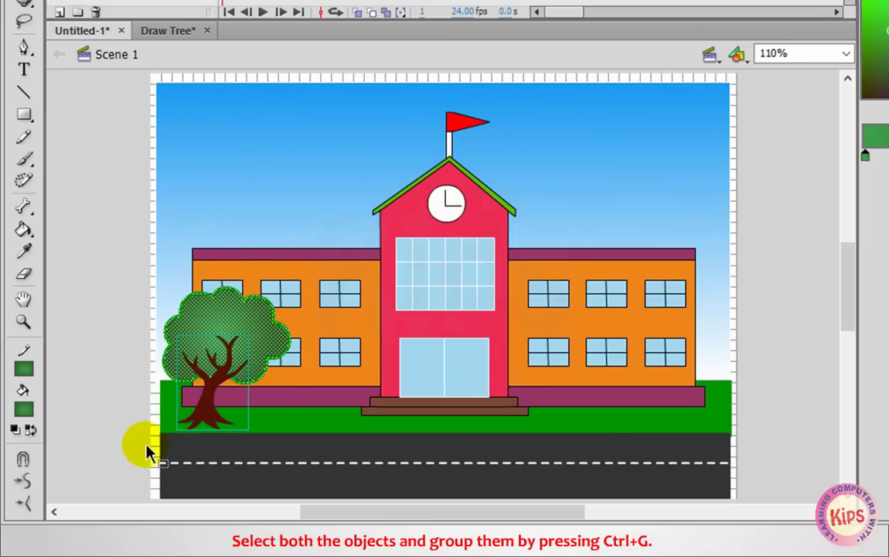
pyautogui.hotkey('ctrl', 'g')
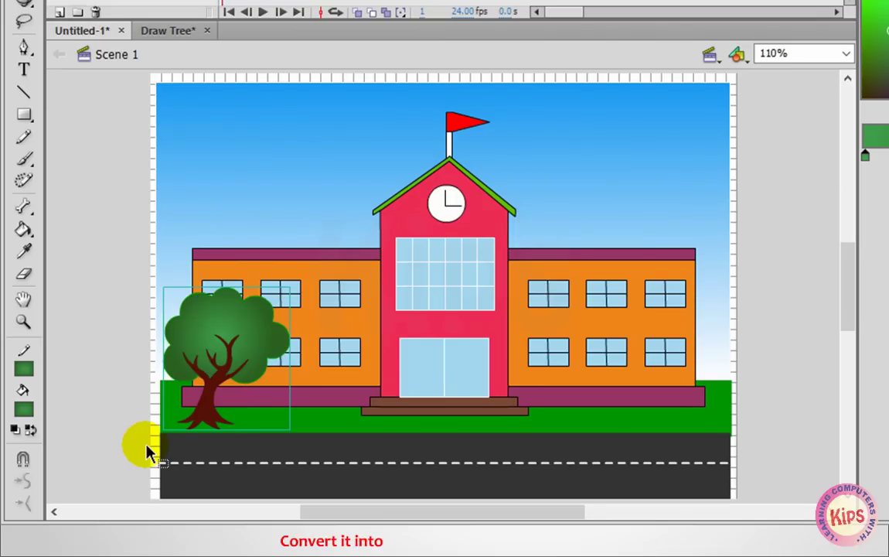
# Convert the tree to a graphic symbol named Tree and place a second instance by the right wing.
pyautogui.hotkey('ctrl', 'l')
pyautogui.press('F8')
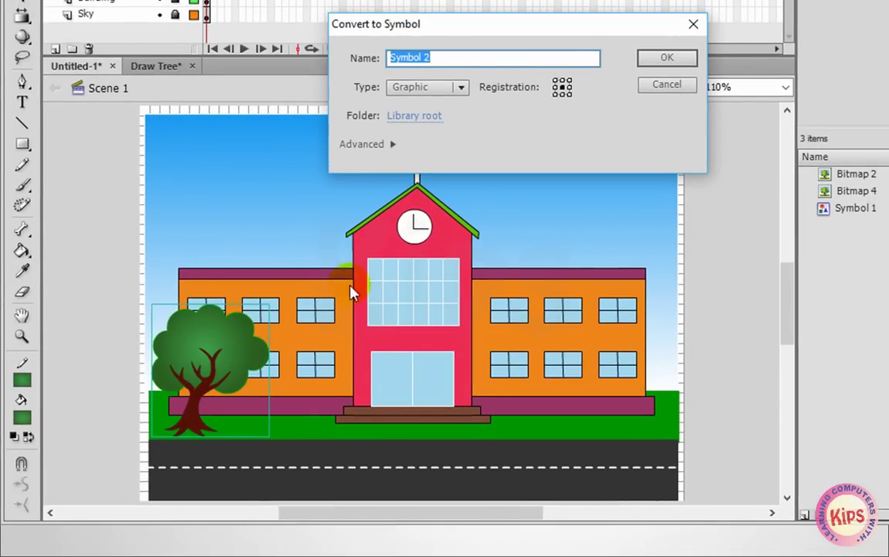
pyautogui.write('Tree')
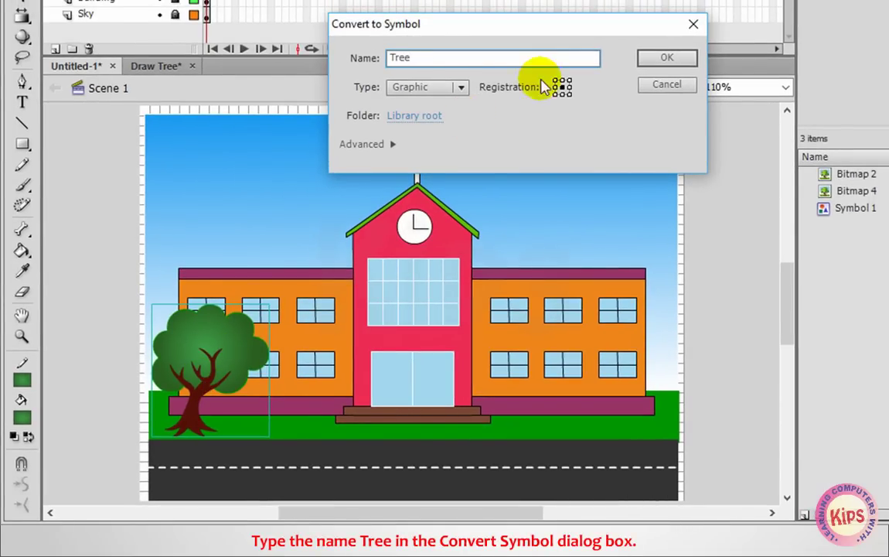
pyautogui.click(668, 60)
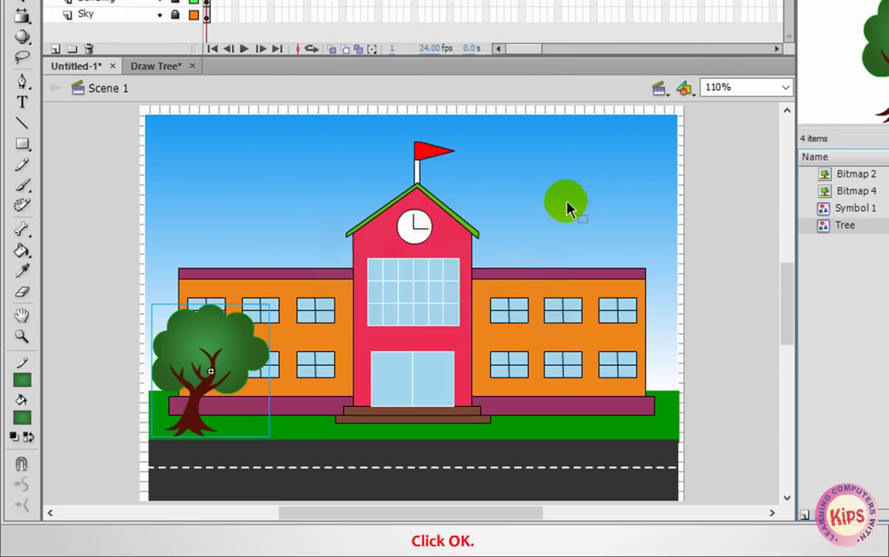
pyautogui.moveTo(195, 378); pyautogui.dragTo(620, 376)
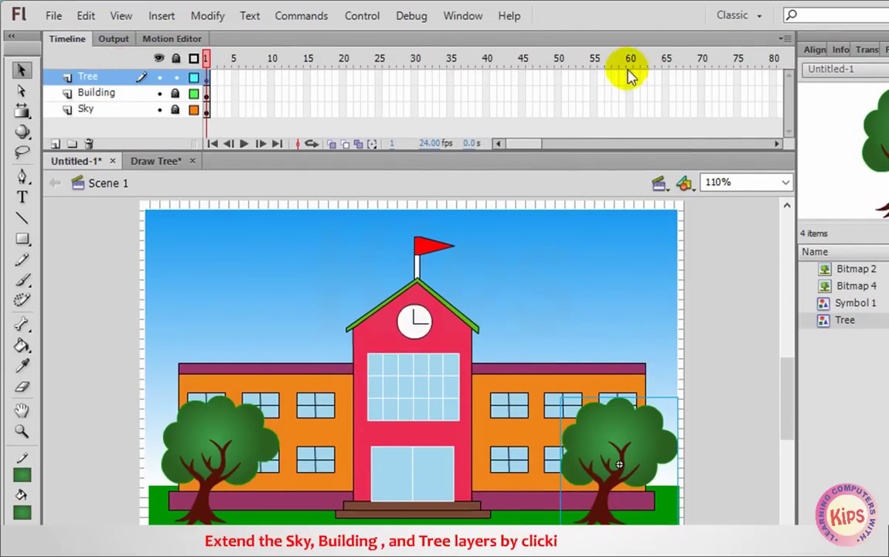
# Add keyframes at frame 60 on the Tree, Building and Sky layers, then add a layer named Car.
pyautogui.moveTo(631, 82); pyautogui.dragTo(629, 119)
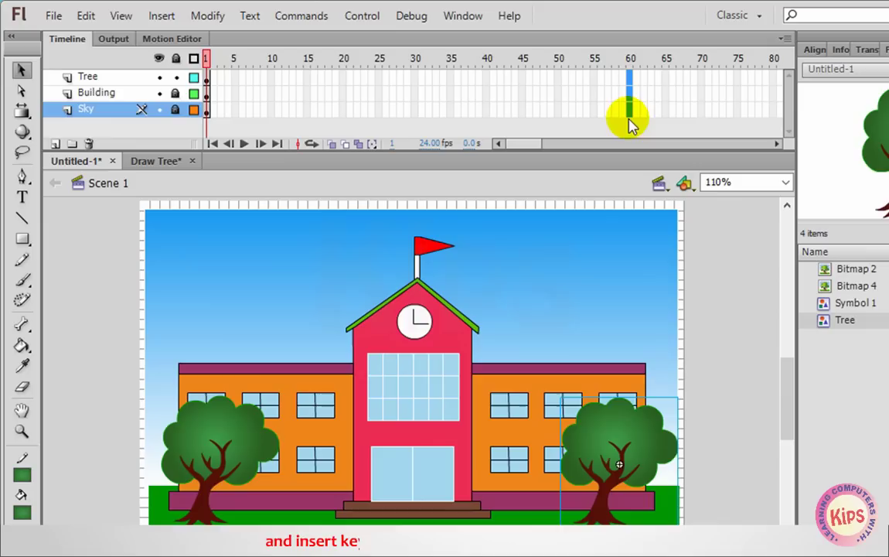
pyautogui.press('F6')
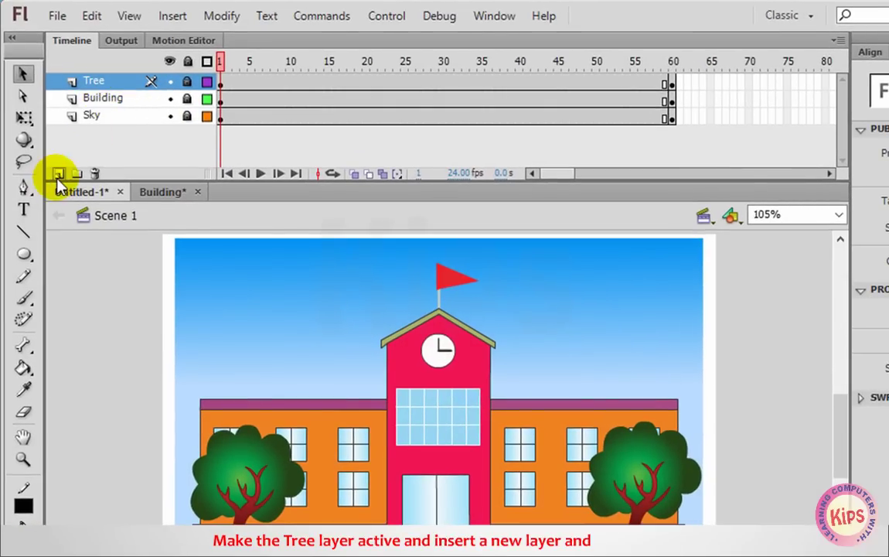
pyautogui.click(58, 174)
pyautogui.doubleClick(108, 82)
pyautogui.write('Car')
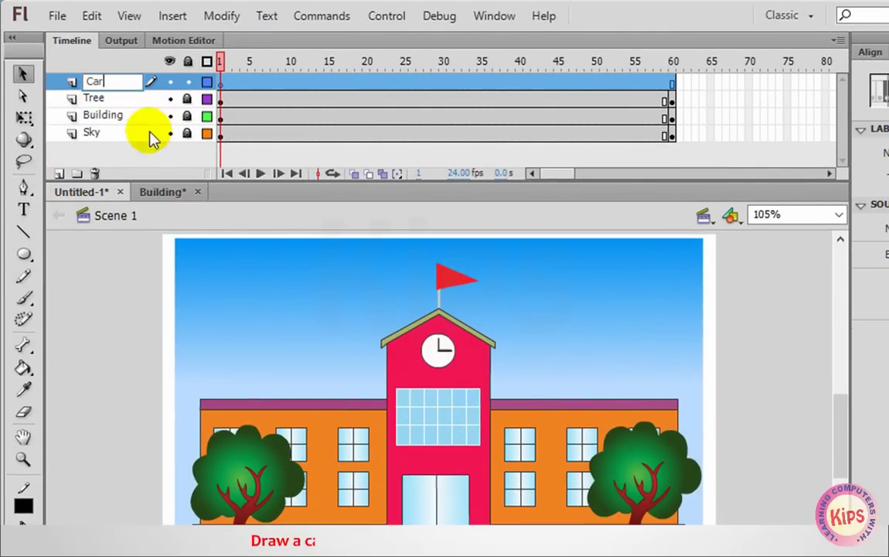
# Sketch a pencil car on the road with wheel arches, two windows and a spoked wheel.
pyautogui.click(23, 280)
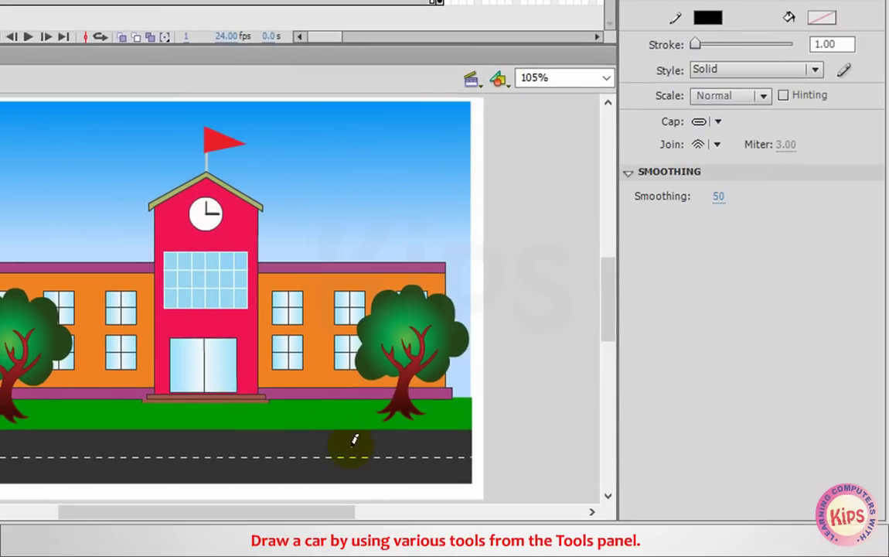
pyautogui.moveTo(339, 437)
pyautogui.mouseDown()
pyautogui.moveTo(339, 411)
pyautogui.moveTo(418, 366)
pyautogui.moveTo(453, 363)
pyautogui.moveTo(488, 372)
pyautogui.mouseUp()
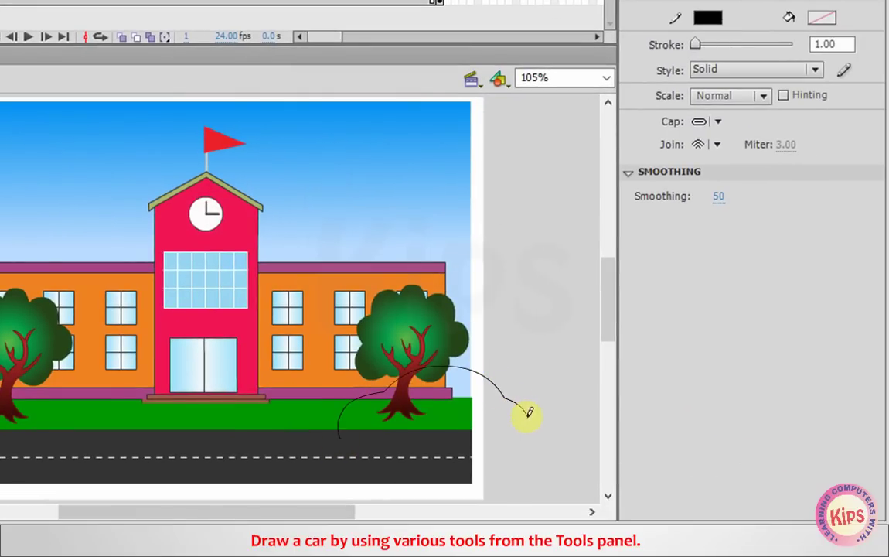
pyautogui.moveTo(491, 410)
pyautogui.mouseDown()
pyautogui.moveTo(403, 437)
pyautogui.moveTo(341, 428)
pyautogui.moveTo(340, 437)
pyautogui.mouseUp()
pyautogui.moveTo(426, 369)
pyautogui.mouseDown()
pyautogui.moveTo(441, 367)
pyautogui.moveTo(399, 391)
pyautogui.mouseUp()
pyautogui.moveTo(459, 395)
pyautogui.mouseDown()
pyautogui.moveTo(476, 376)
pyautogui.moveTo(480, 437)
pyautogui.mouseUp()
pyautogui.moveTo(346, 424)
pyautogui.mouseDown()
pyautogui.moveTo(349, 433)
pyautogui.moveTo(367, 420)
pyautogui.moveTo(363, 441)
pyautogui.mouseUp()
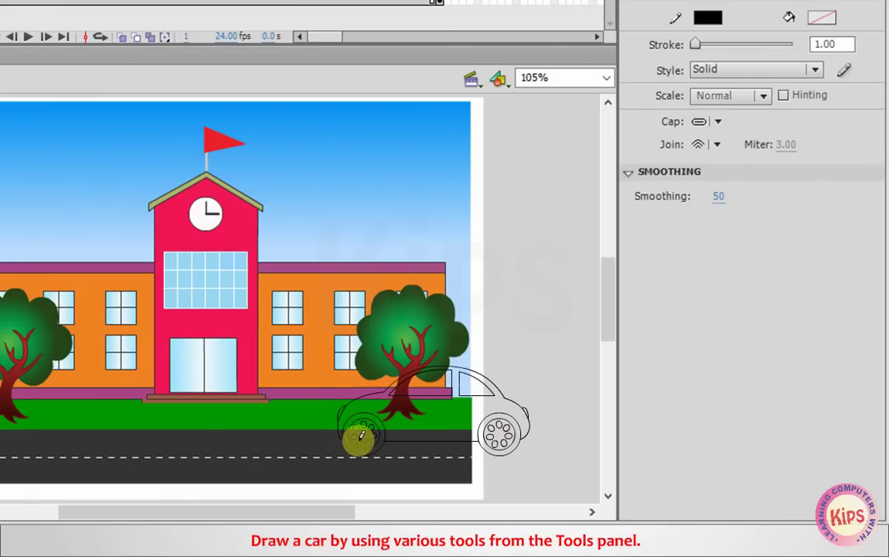
# Fill the car body with blue using the Paint Bucket.
pyautogui.hotkey('ctrl', 'a')
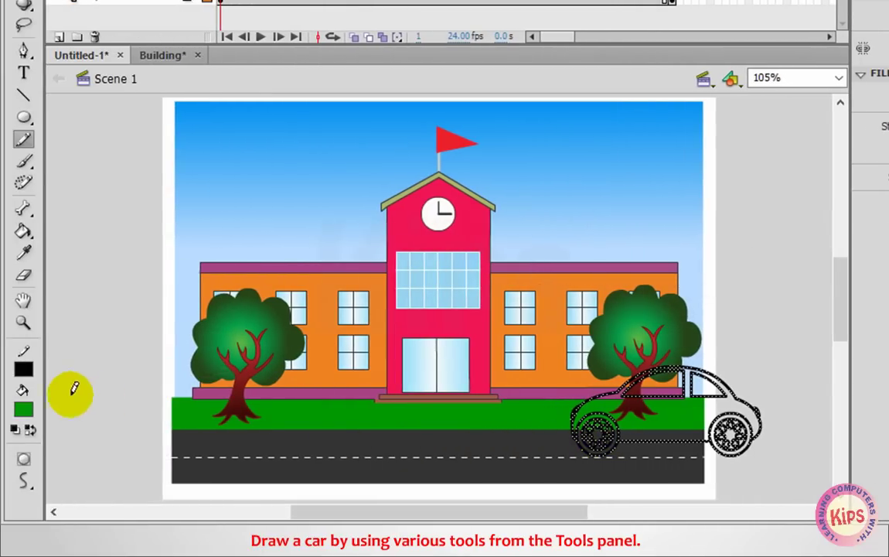
pyautogui.click(25, 407)
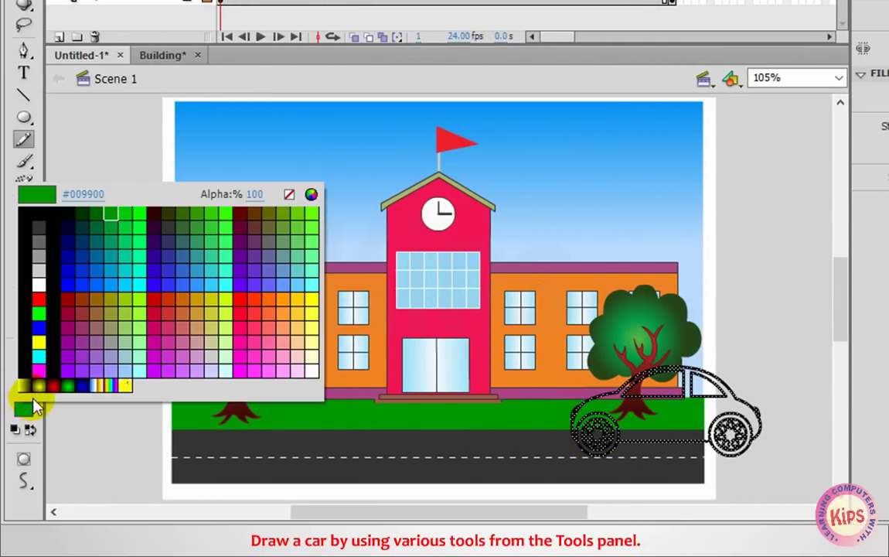
pyautogui.click(104, 277)
pyautogui.click(24, 228)
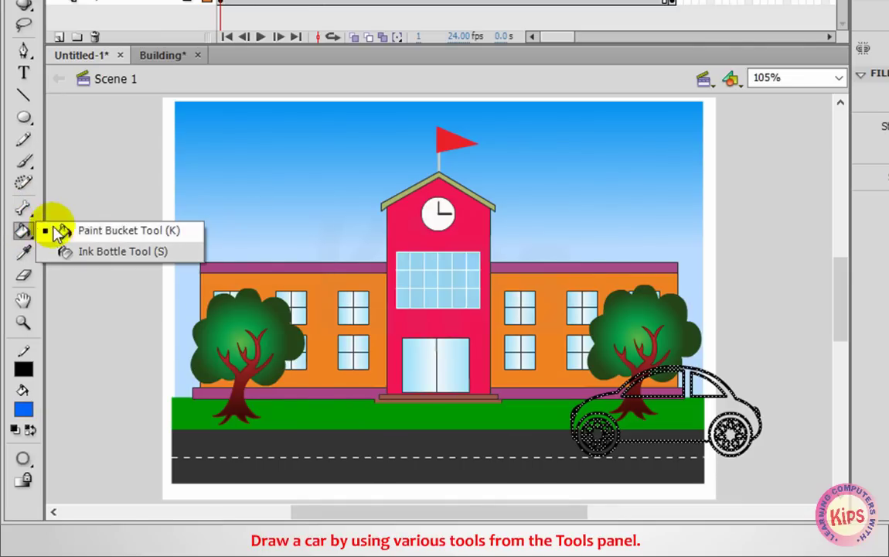
pyautogui.click(119, 228)
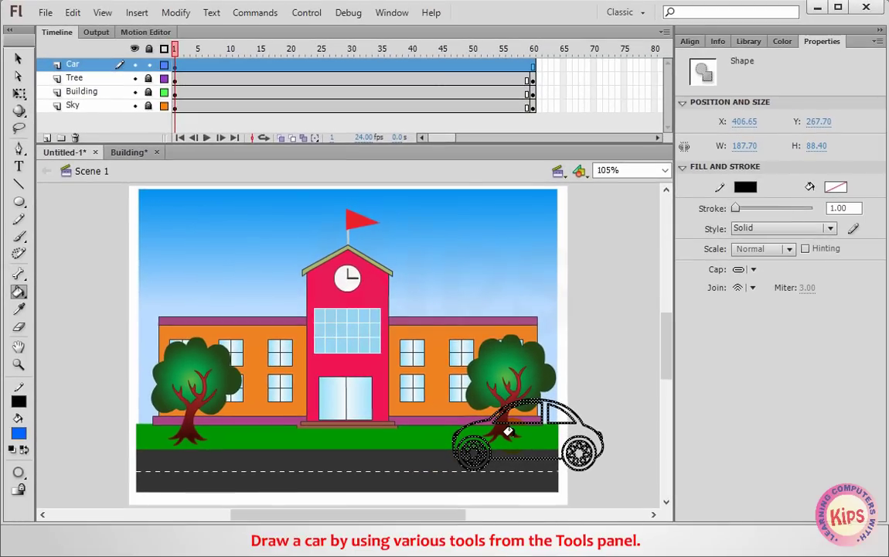
pyautogui.click(508, 431)
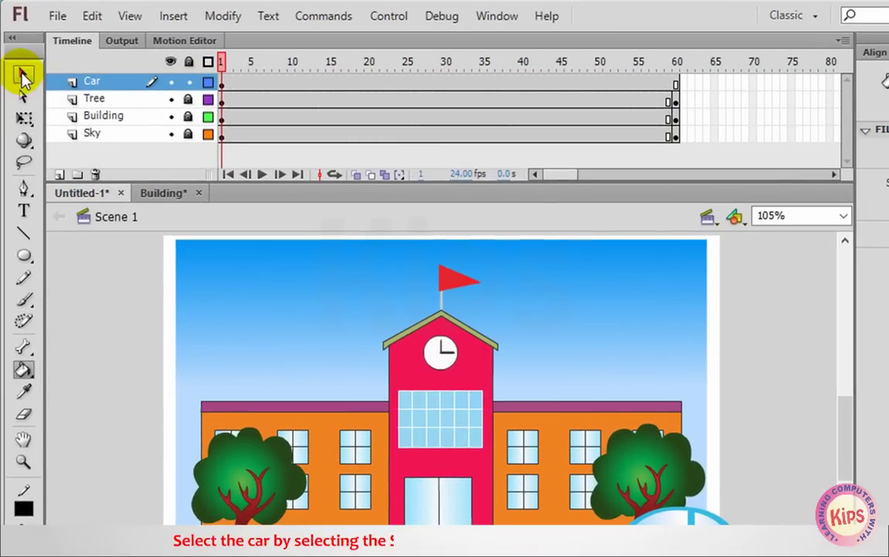
# Convert everything on the Car layer into a graphic symbol named Car and nudge it right.
pyautogui.click(24, 76)
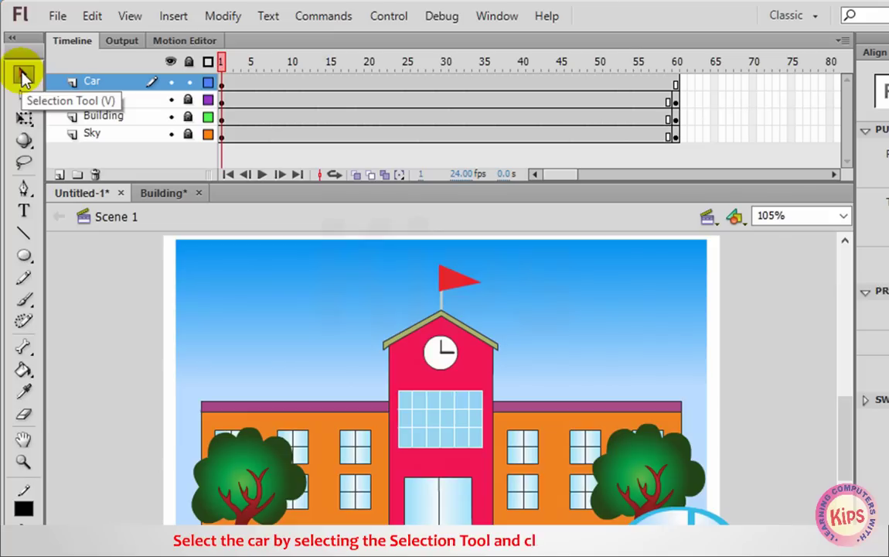
pyautogui.click(128, 84)
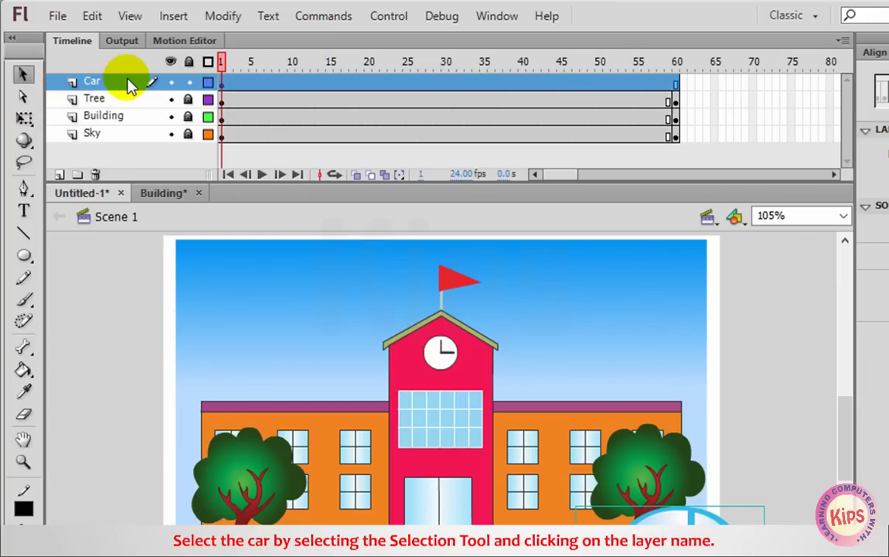
pyautogui.press('F8')
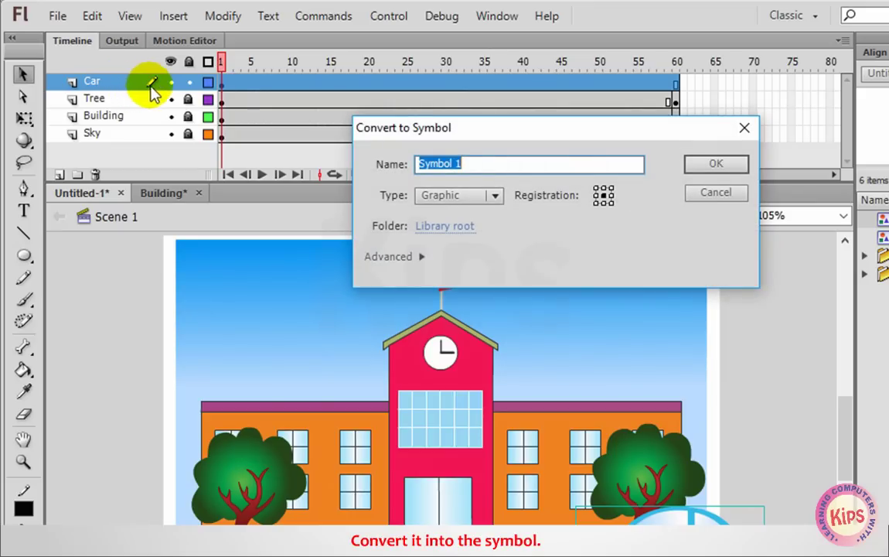
pyautogui.write('Car')
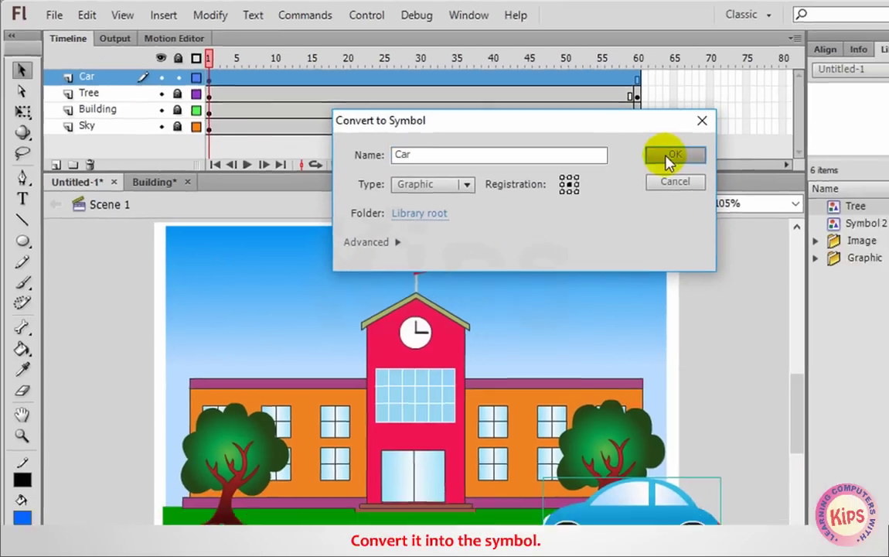
pyautogui.click(670, 157)
pyautogui.moveTo(707, 487); pyautogui.dragTo(725, 489)
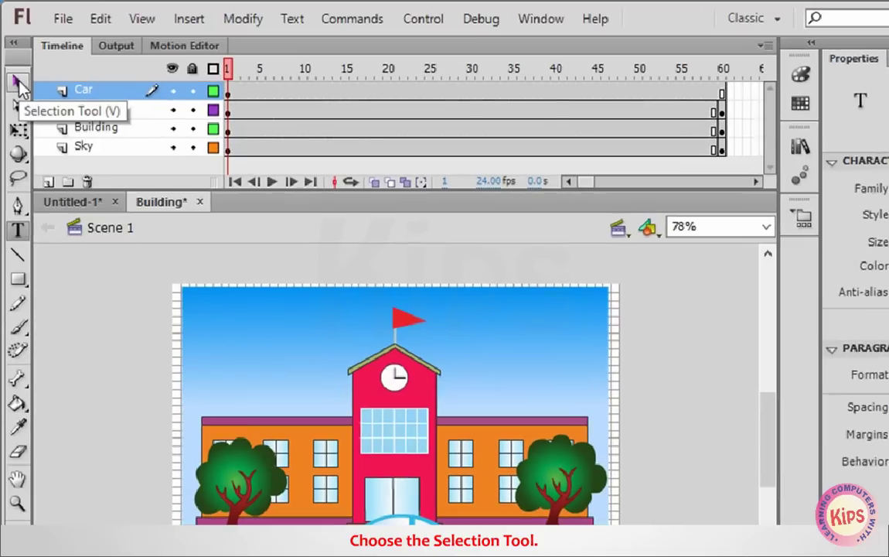
# Move the car to the stage's right edge and remove frames 2-60 from the Car layer.
pyautogui.click(17, 82)
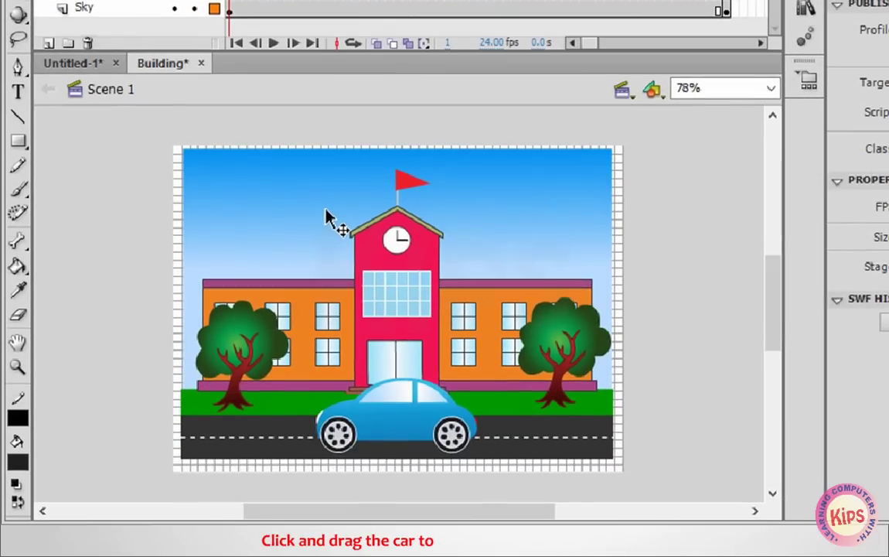
pyautogui.click(411, 468)
pyautogui.moveTo(411, 468); pyautogui.dragTo(638, 472)
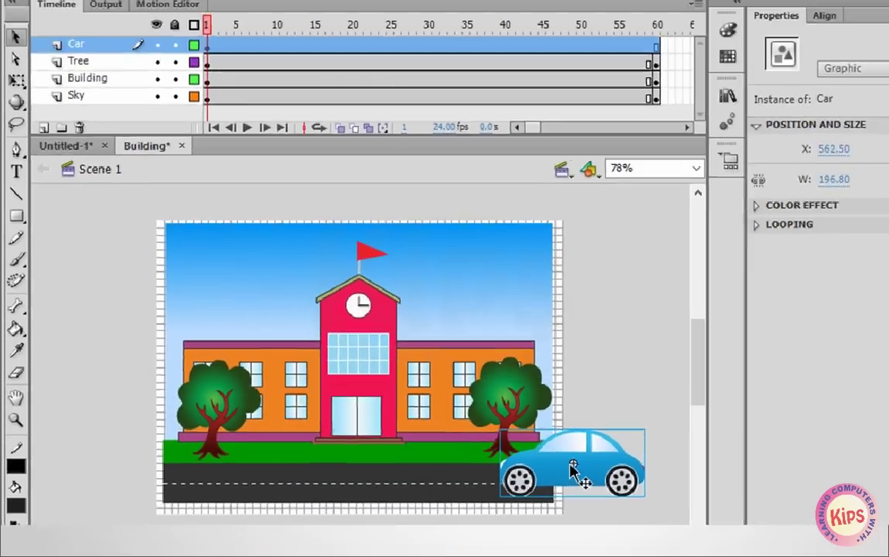
pyautogui.click(717, 21)
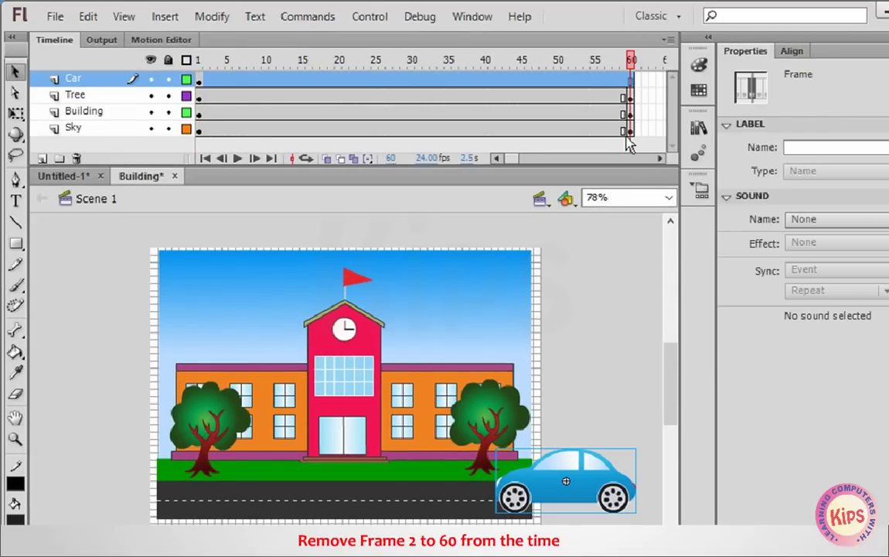
pyautogui.hotkey('shift', 'F5')
pyautogui.hotkey('shift', 'F5')
# Create a 60-frame motion tween moving the car left along the road, then bring up Test Movie.
pyautogui.rightClick(200, 82)
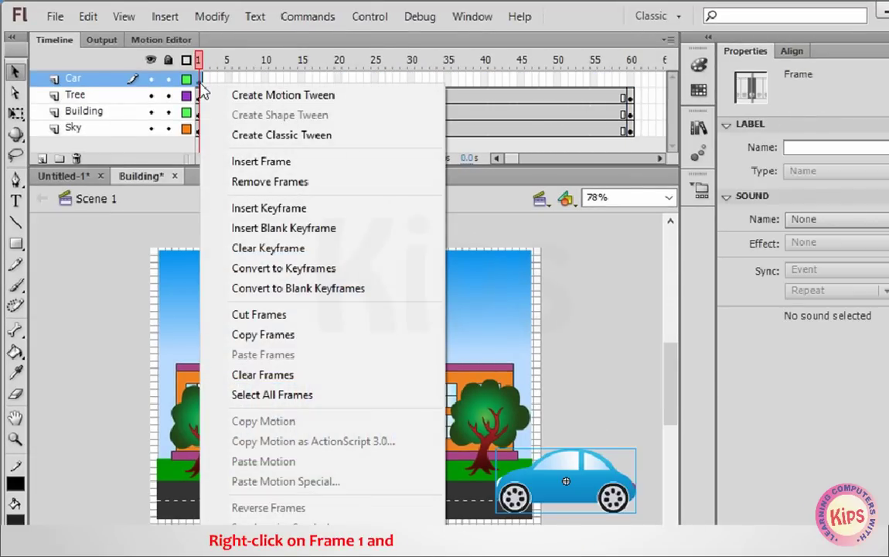
pyautogui.click(323, 97)
pyautogui.moveTo(370, 80); pyautogui.dragTo(625, 88)
pyautogui.click(632, 81)
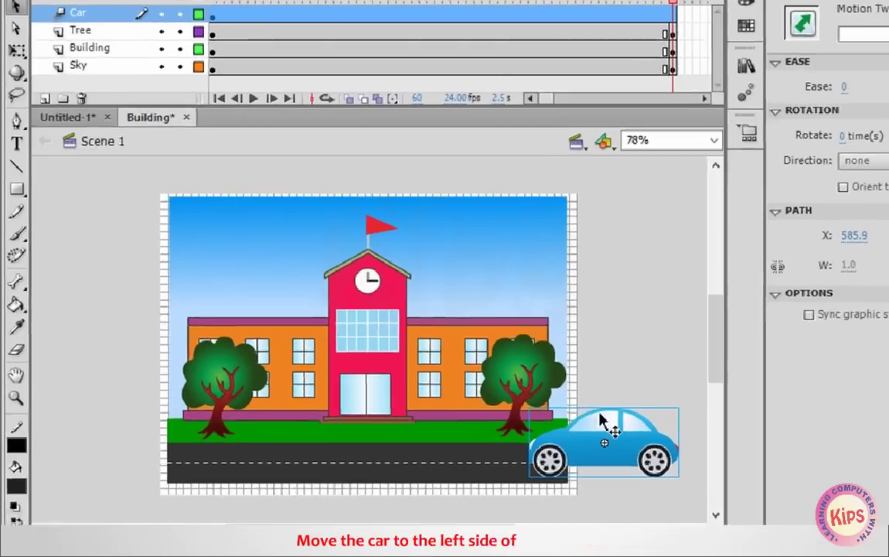
pyautogui.hotkey('shift', 'Left')
pyautogui.hotkey('shift', 'Left')
pyautogui.hotkey('shift', 'Left')
pyautogui.hotkey('shift', 'Left')
pyautogui.hotkey('shift', 'Left')
pyautogui.hotkey('shift', 'Left')
pyautogui.hotkey('shift', 'Left')
pyautogui.hotkey('shift', 'Left')
pyautogui.hotkey('shift', 'Left')
pyautogui.hotkey('shift', 'Left')
pyautogui.hotkey('shift', 'Left')
pyautogui.hotkey('shift', 'Left')
pyautogui.hotkey('shift', 'Left')
pyautogui.hotkey('shift', 'Left')
pyautogui.hotkey('shift', 'Left')
pyautogui.hotkey('shift', 'Left')
pyautogui.hotkey('shift', 'Left')
pyautogui.hotkey('shift', 'Left')
pyautogui.hotkey('shift', 'Left')
pyautogui.hotkey('shift', 'Left')
pyautogui.hotkey('shift', 'Left')
pyautogui.hotkey('shift', 'Left')
pyautogui.hotkey('shift', 'Left')
pyautogui.hotkey('shift', 'Left')
pyautogui.hotkey('shift', 'Left')
pyautogui.hotkey('shift', 'Left')
pyautogui.hotkey('shift', 'Left')
pyautogui.hotkey('shift', 'Left')
pyautogui.hotkey('shift', 'Left')
pyautogui.hotkey('shift', 'Left')
pyautogui.hotkey('shift', 'Left')
pyautogui.hotkey('shift', 'Left')
pyautogui.hotkey('shift', 'Left')
pyautogui.hotkey('shift', 'Left')
pyautogui.hotkey('shift', 'Left')
pyautogui.hotkey('shift', 'Left')
pyautogui.hotkey('shift', 'Left')
pyautogui.hotkey('shift', 'Left')
pyautogui.hotkey('shift', 'Left')
pyautogui.hotkey('shift', 'Left')
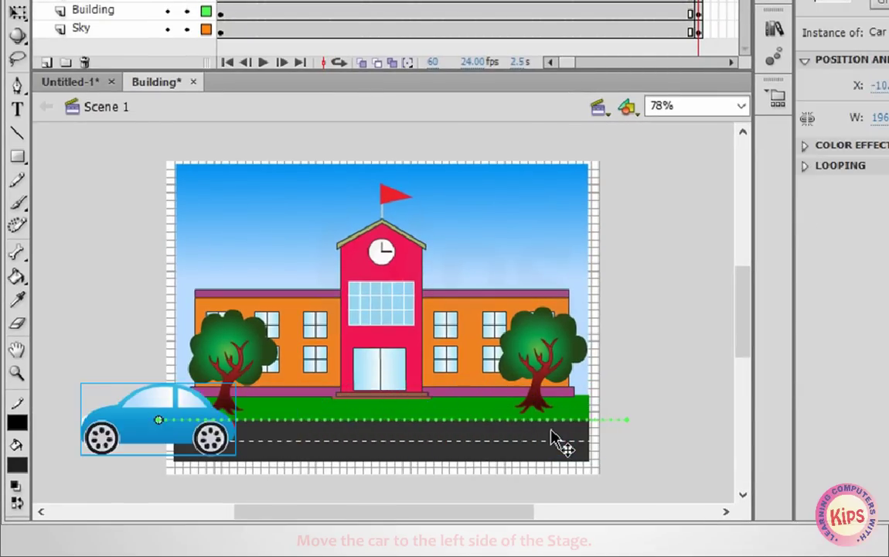
pyautogui.click(605, 406)
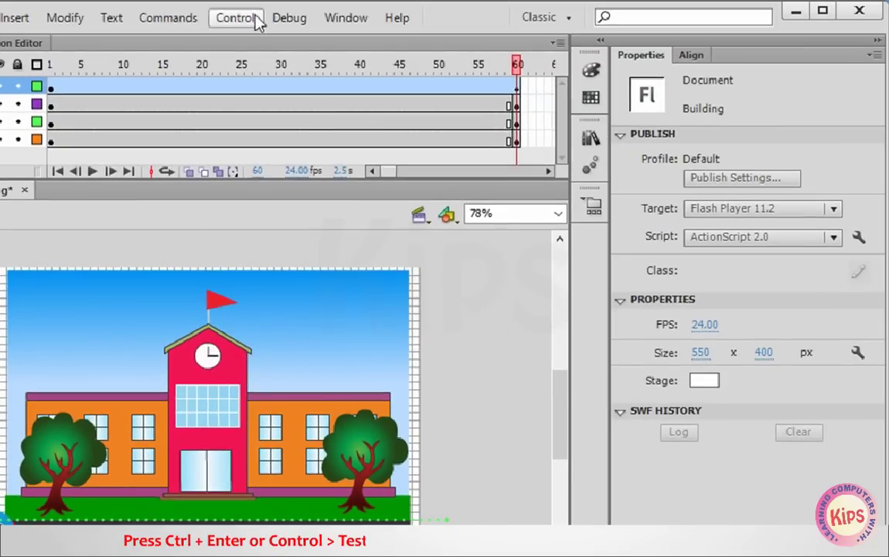
pyautogui.click(247, 18)
pyautogui.moveTo(267, 160)
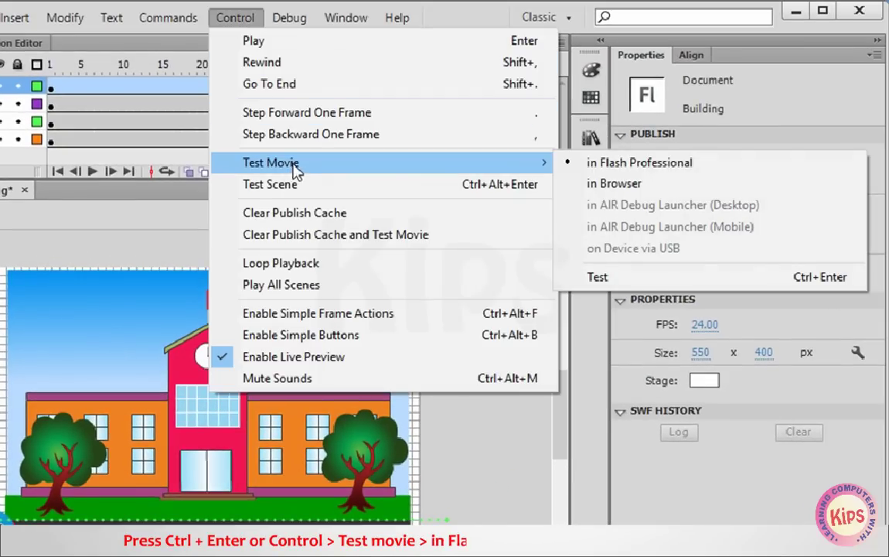